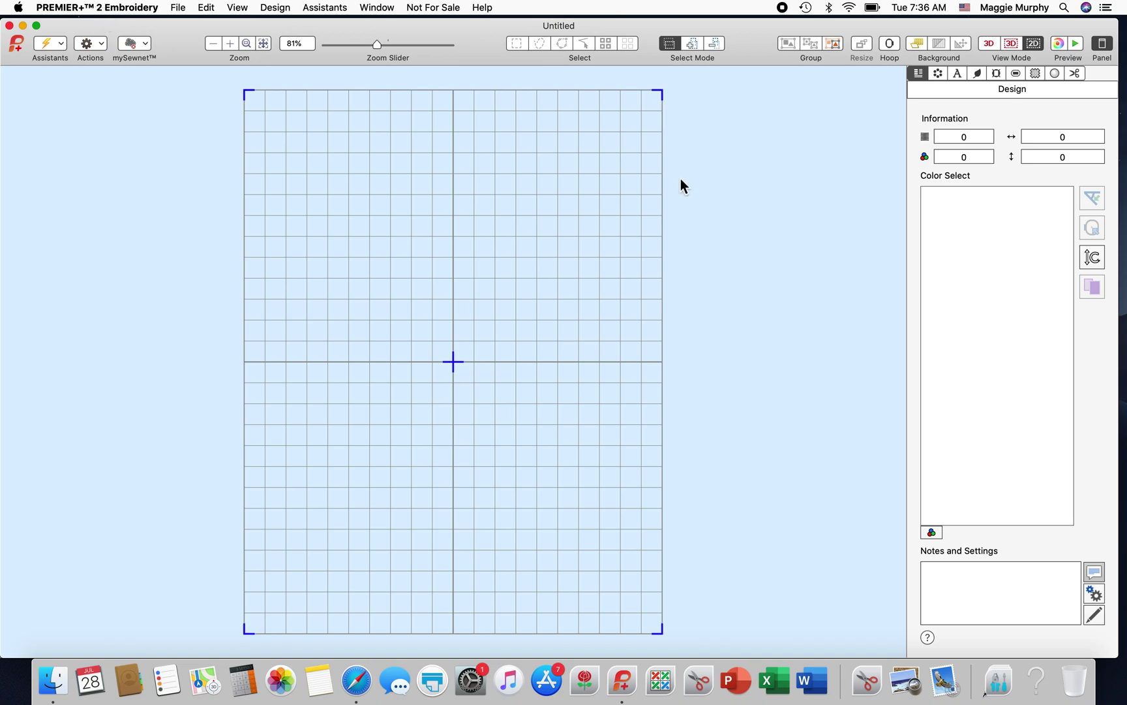
- Choose the first Candlewick Shields 2 heart from the shield frame styles
{"action": "left_click", "coordinate": [995, 74]}
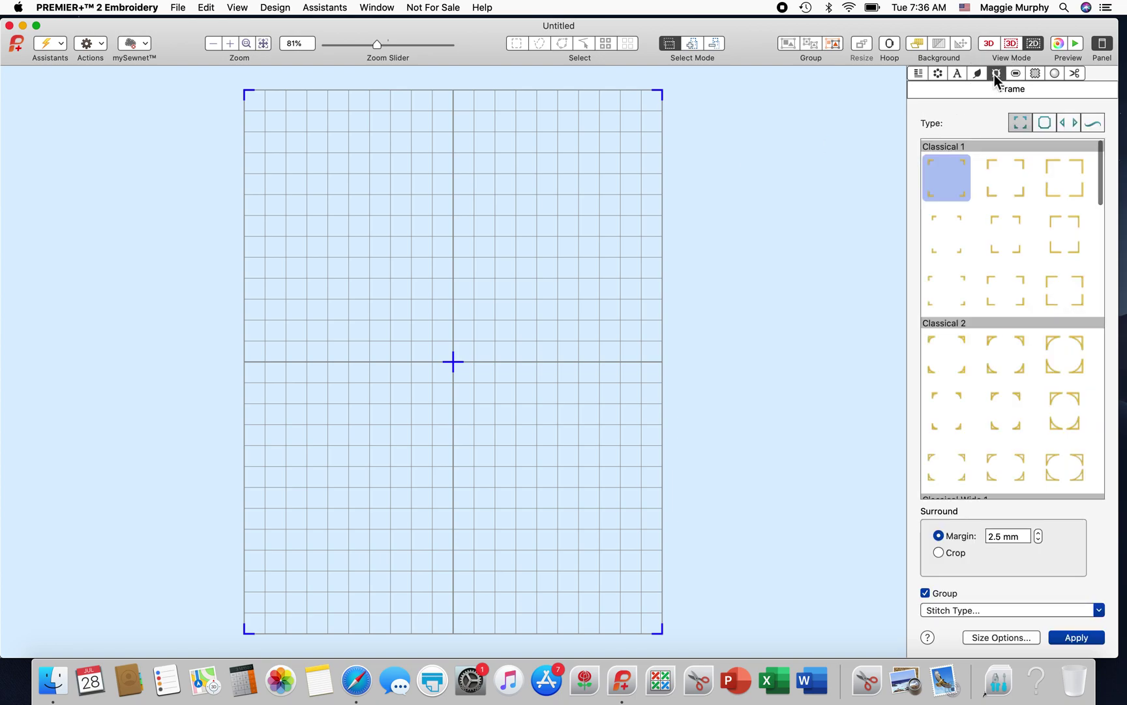
{"action": "left_click", "coordinate": [1048, 123]}
{"action": "scroll", "coordinate": [1020, 345], "scroll_direction": "down", "scroll_amount": 6}
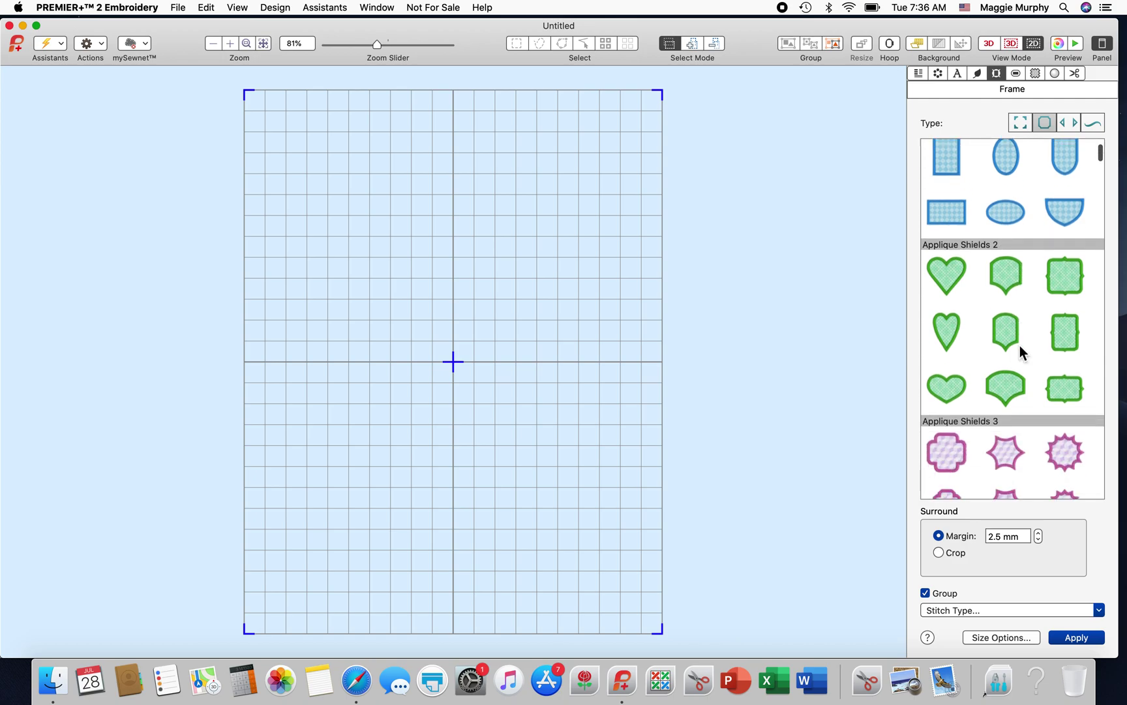
{"action": "scroll", "coordinate": [1020, 345], "scroll_direction": "down", "scroll_amount": 10}
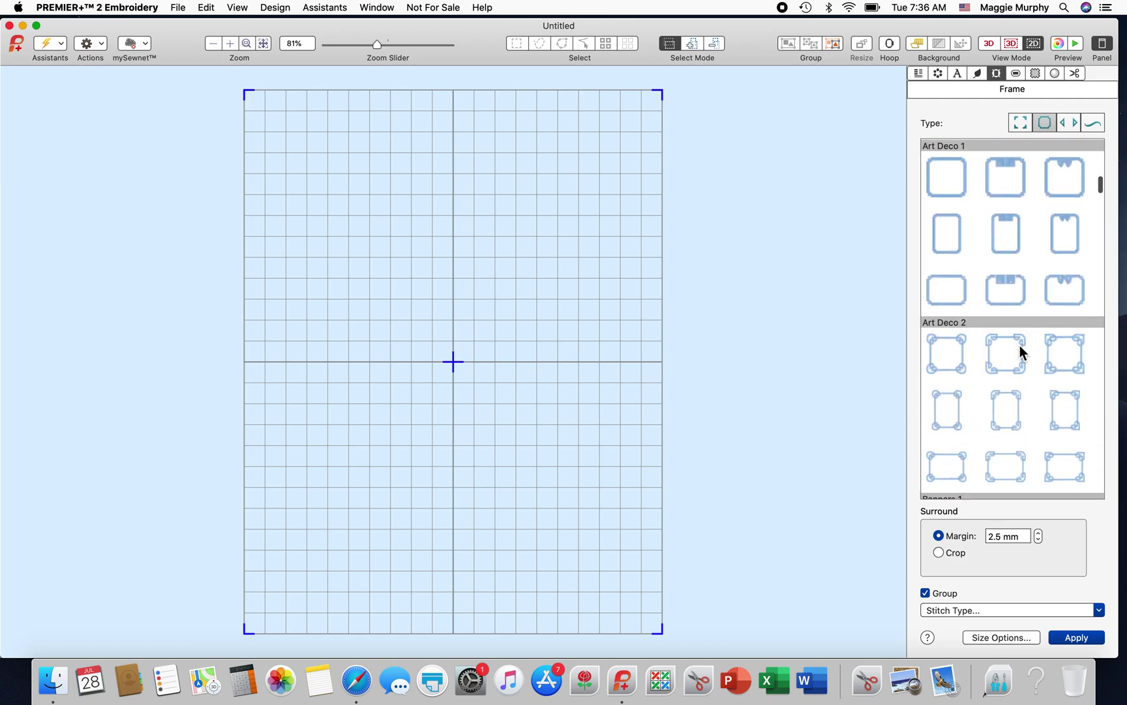
{"action": "scroll", "coordinate": [1020, 350], "scroll_direction": "down", "scroll_amount": 12}
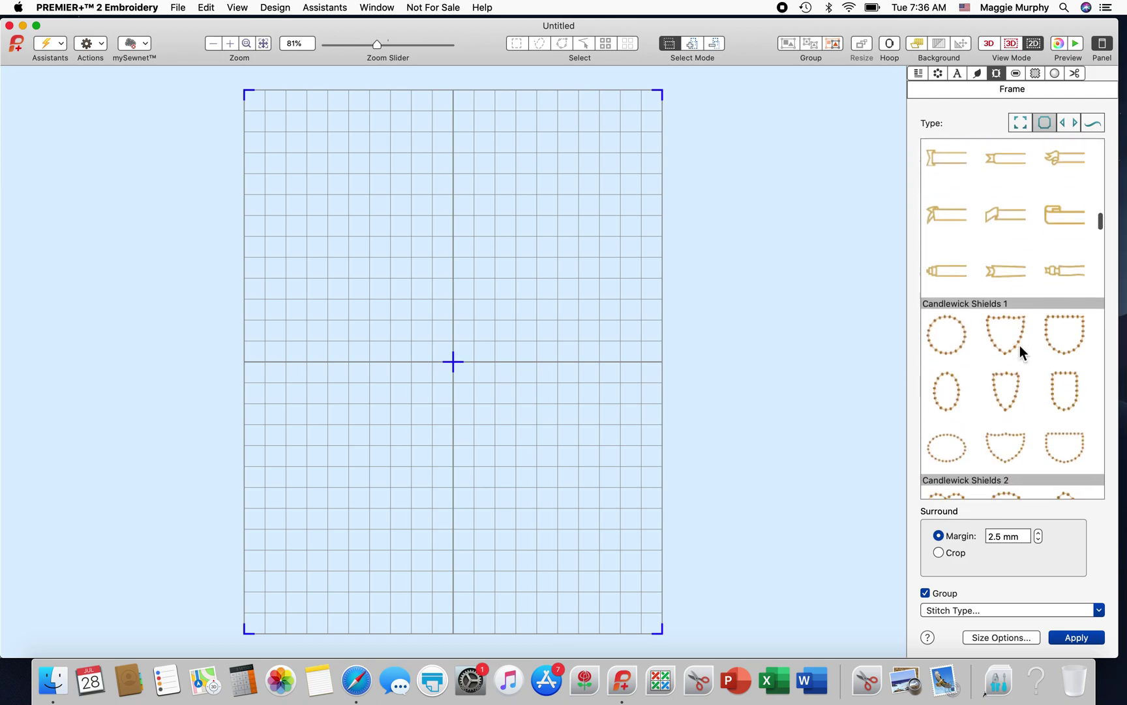
{"action": "scroll", "coordinate": [1020, 345], "scroll_direction": "down", "scroll_amount": 5}
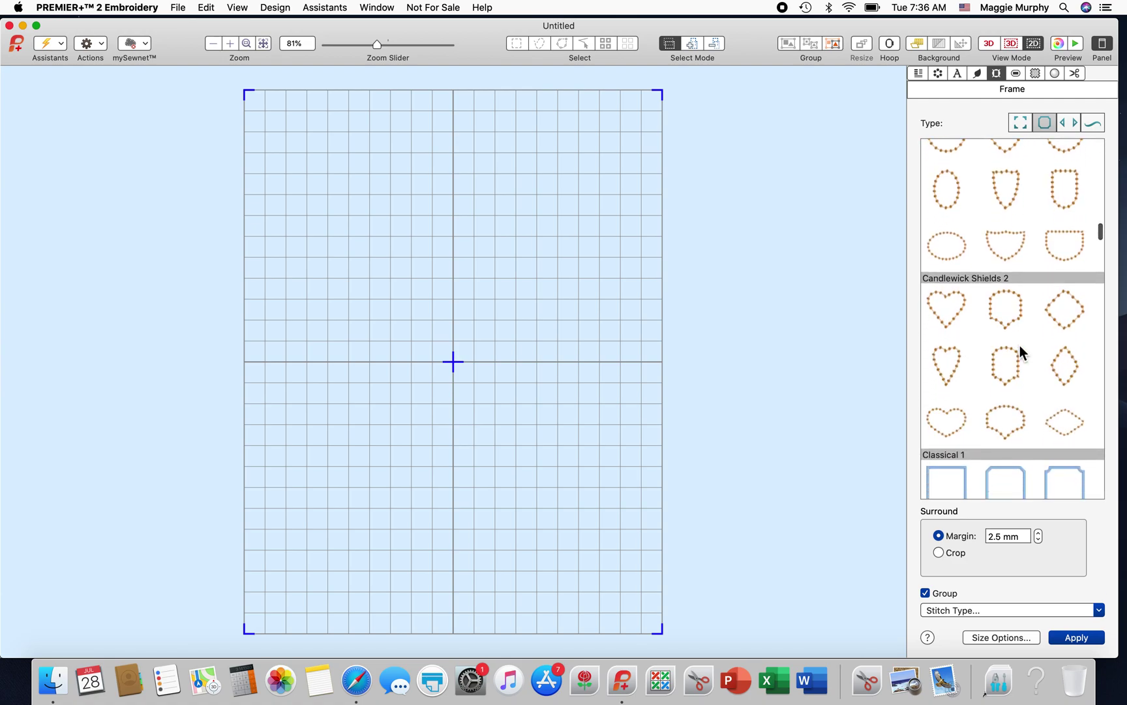
{"action": "left_click", "coordinate": [961, 308]}
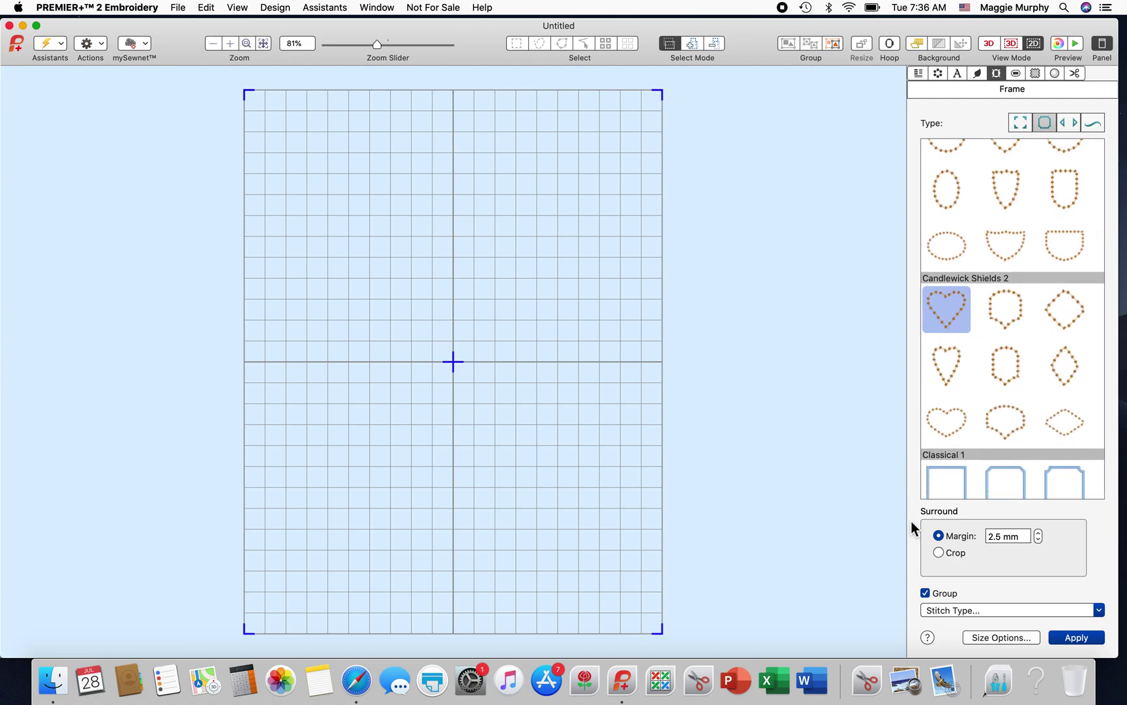
- Apply the heart frame to the hoop, then shrink it and centre it
{"action": "left_click", "coordinate": [1096, 640]}
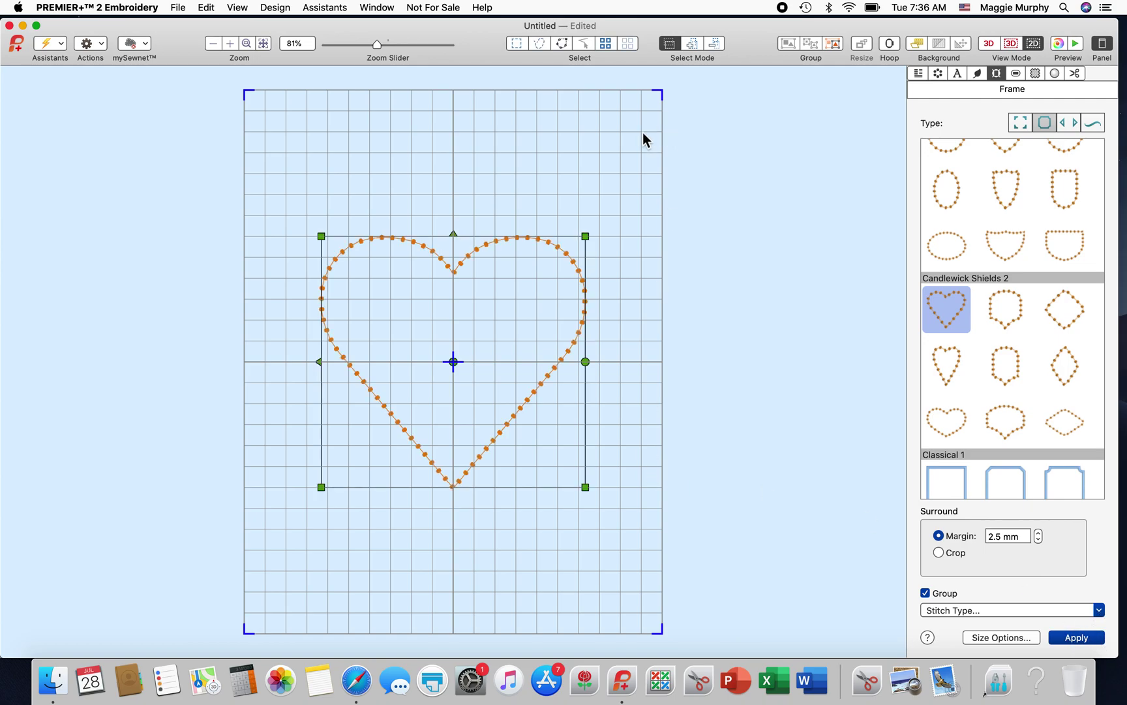
{"action": "left_click_drag", "start_coordinate": [585, 236], "coordinate": [531, 287]}
{"action": "left_click_drag", "start_coordinate": [455, 327], "coordinate": [460, 302]}
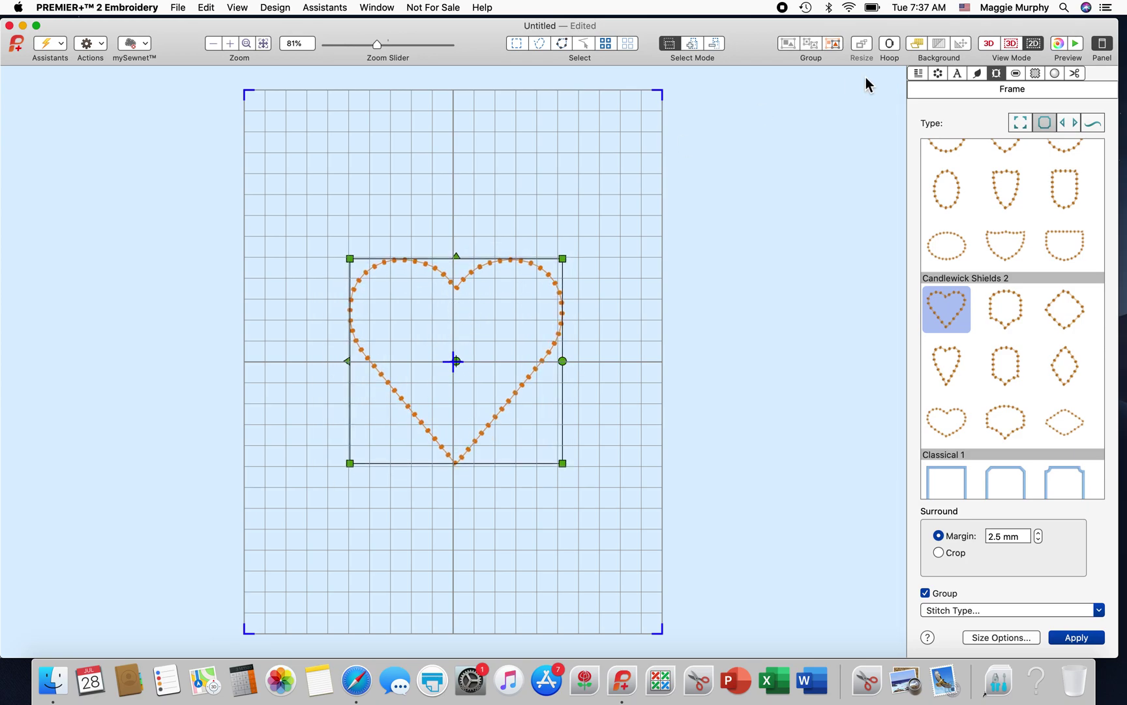
- In the Letter tab's font chooser, filter fonts by a 40 mm letter size
{"action": "left_click", "coordinate": [957, 73]}
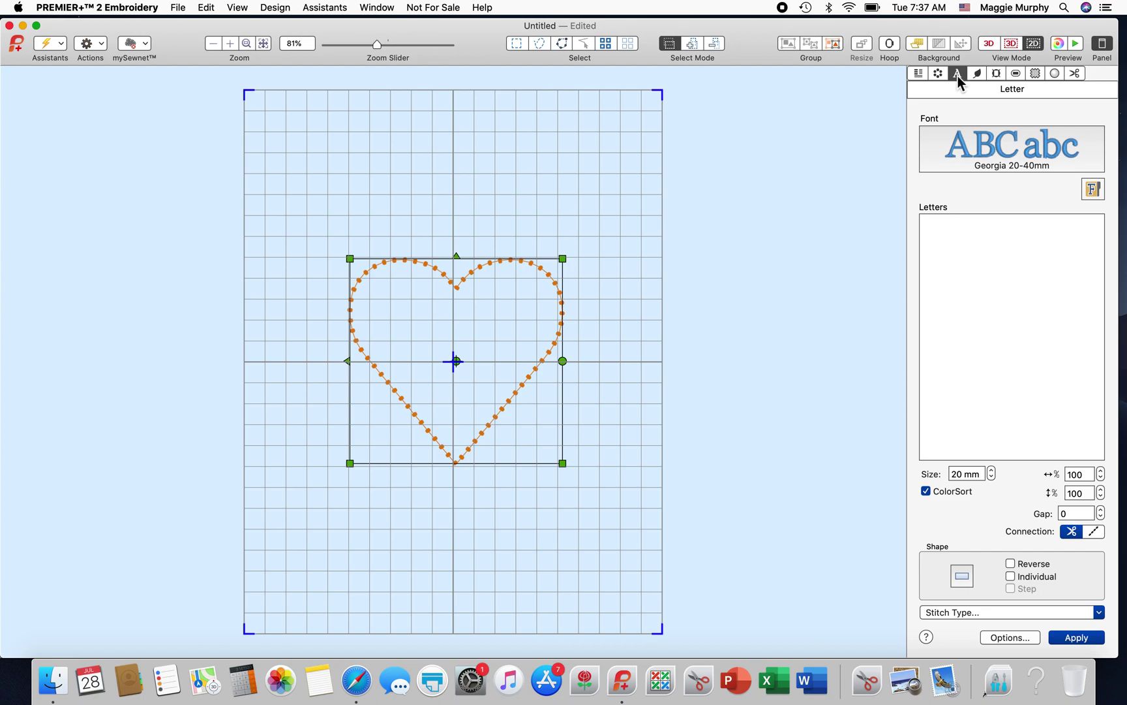
{"action": "left_click", "coordinate": [1055, 158]}
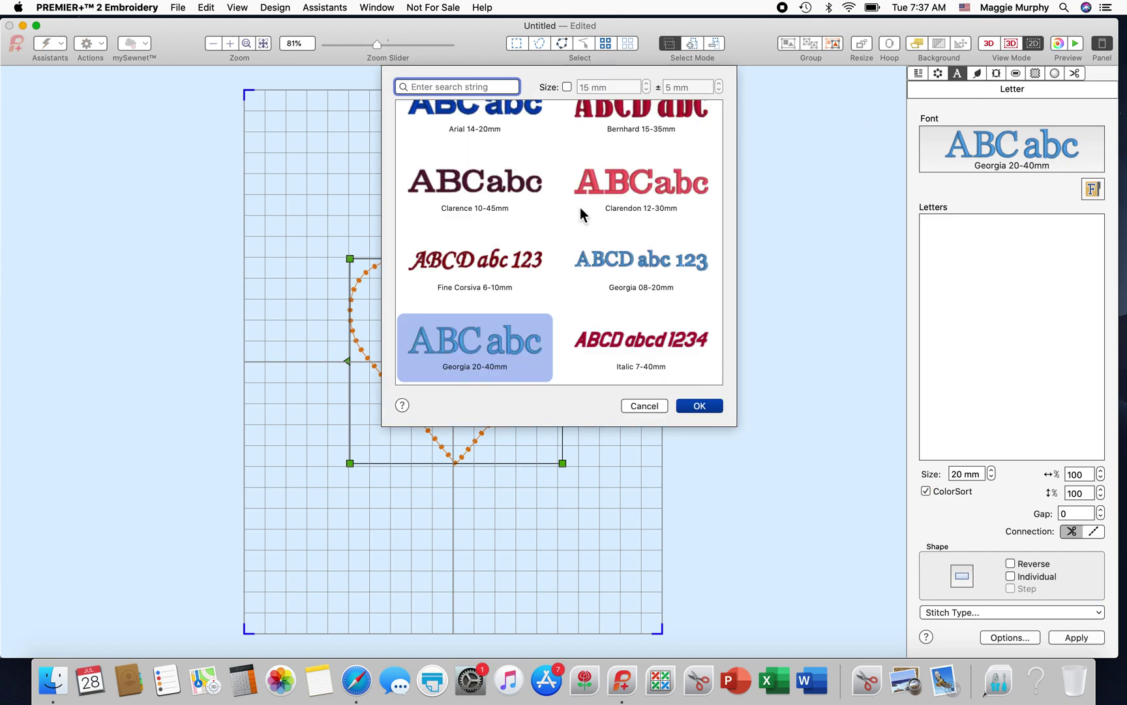
{"action": "left_click", "coordinate": [567, 87]}
{"action": "left_click_drag", "start_coordinate": [589, 88], "coordinate": [561, 90]}
{"action": "type", "text": "40"}
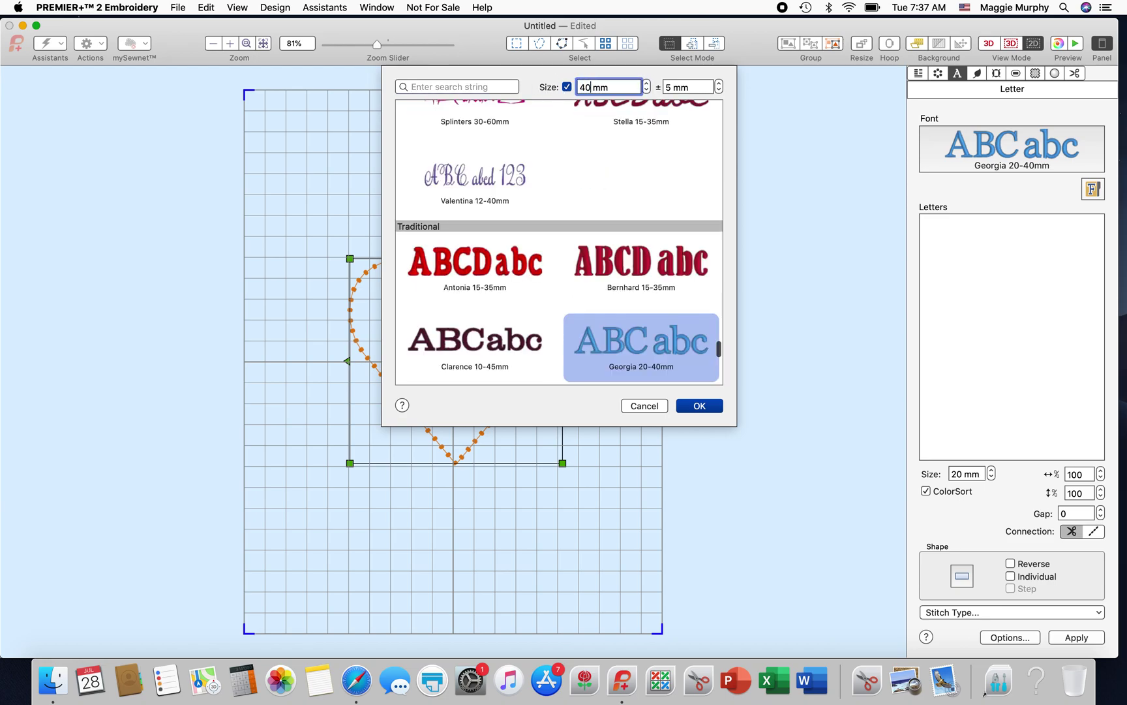
- Select the Scribe 15-50mm font and confirm it
{"action": "scroll", "coordinate": [531, 256], "scroll_direction": "up", "scroll_amount": 8}
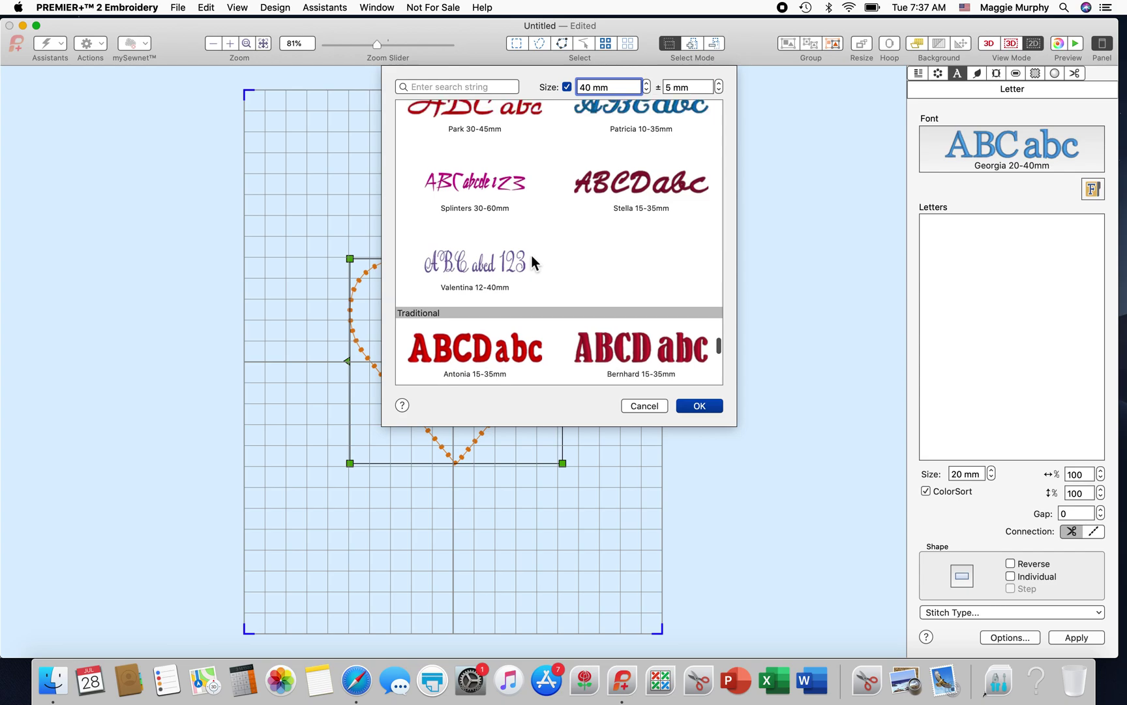
{"action": "scroll", "coordinate": [532, 255], "scroll_direction": "up", "scroll_amount": 3}
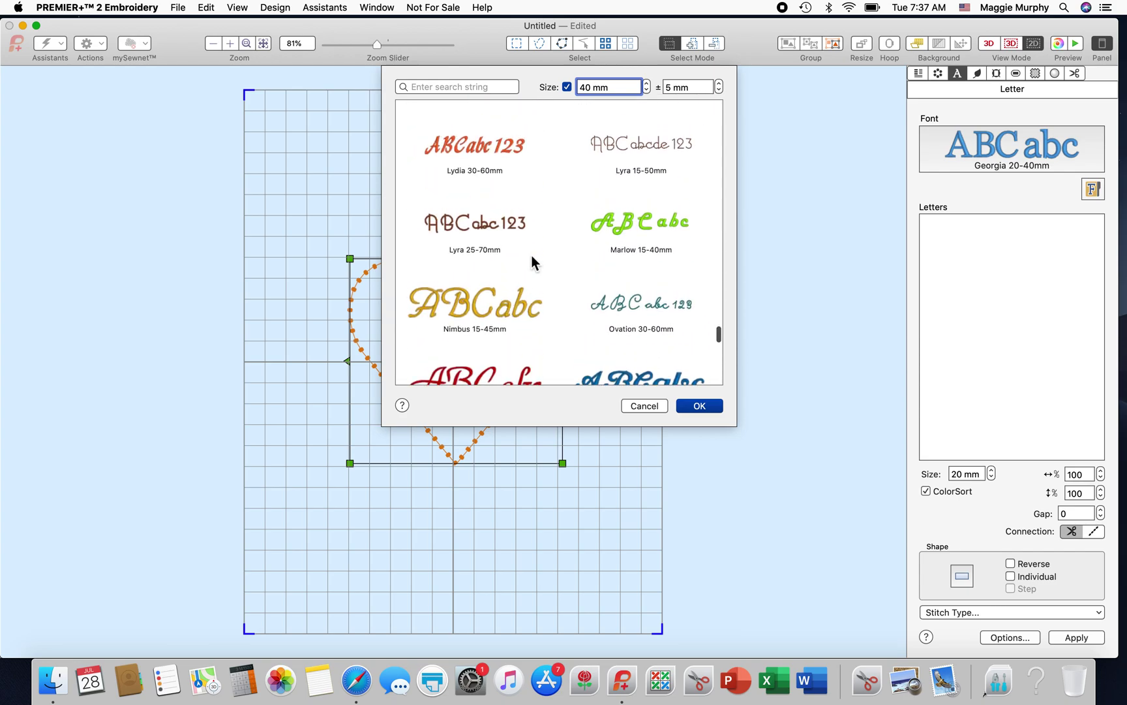
{"action": "scroll", "coordinate": [531, 256], "scroll_direction": "up", "scroll_amount": 3}
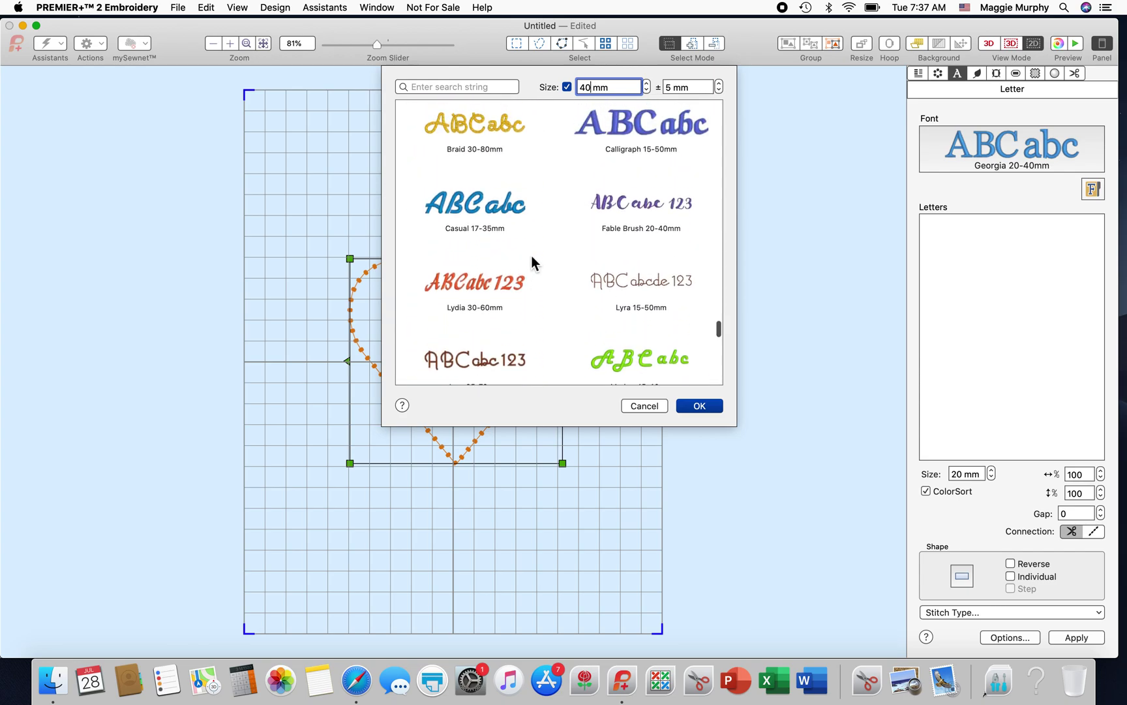
{"action": "scroll", "coordinate": [532, 256], "scroll_direction": "up", "scroll_amount": 5}
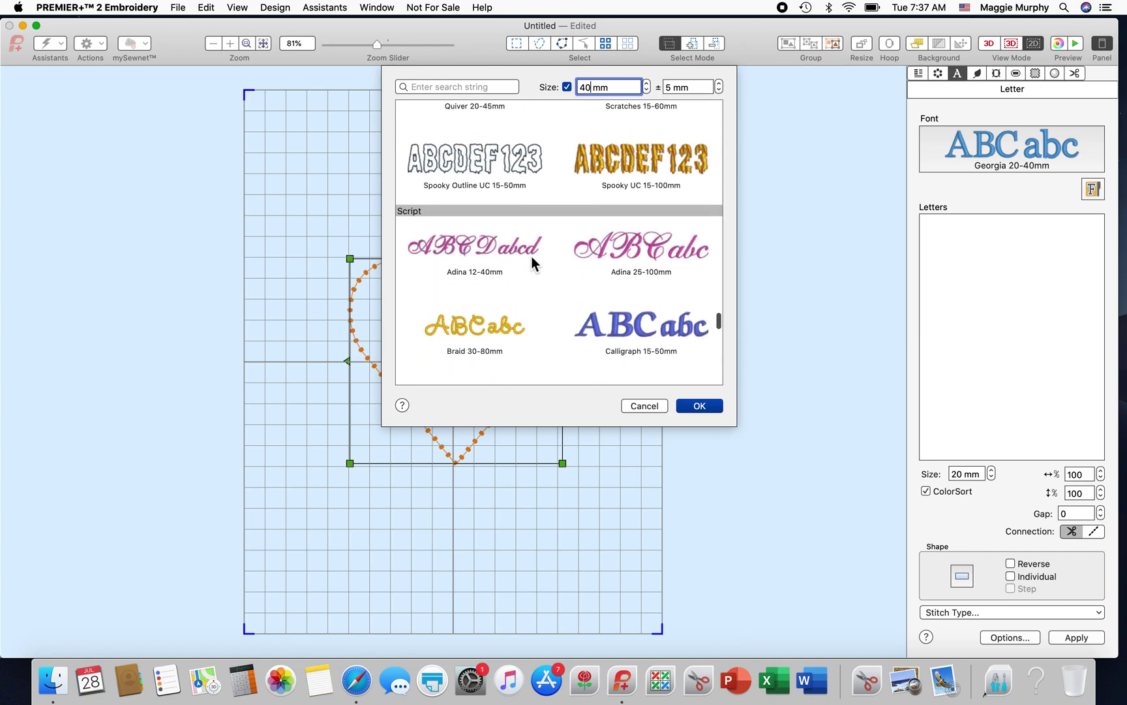
{"action": "scroll", "coordinate": [532, 259], "scroll_direction": "down", "scroll_amount": 4}
{"action": "scroll", "coordinate": [532, 259], "scroll_direction": "down", "scroll_amount": 10}
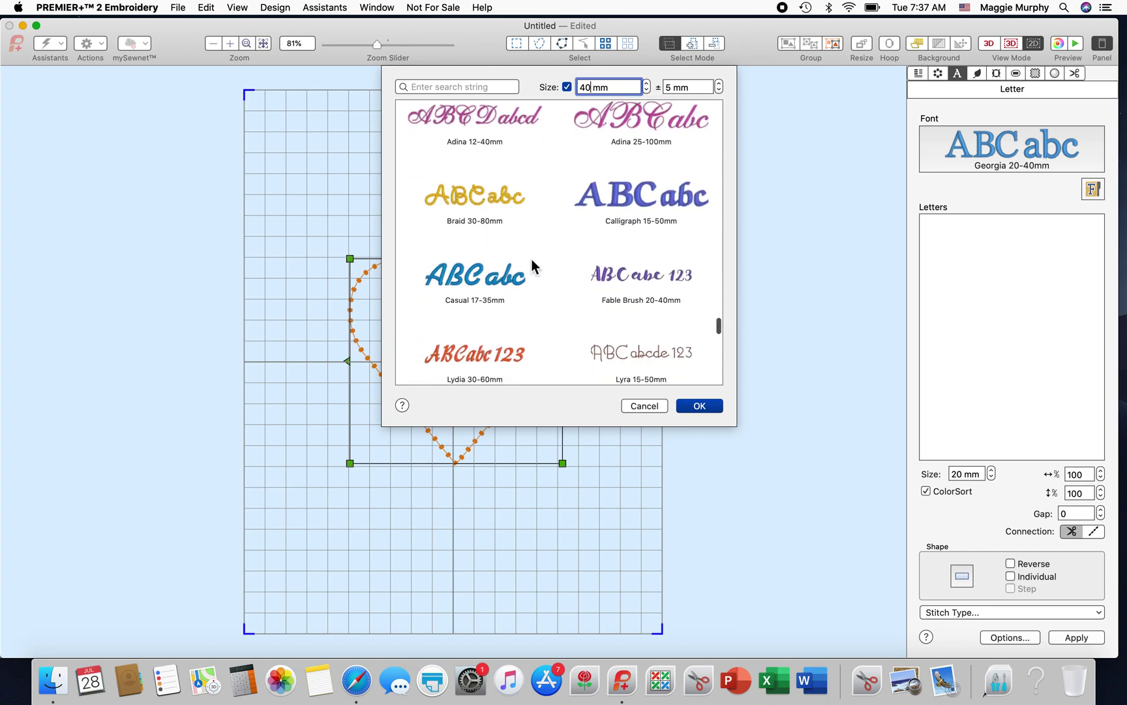
{"action": "scroll", "coordinate": [532, 259], "scroll_direction": "down", "scroll_amount": 10}
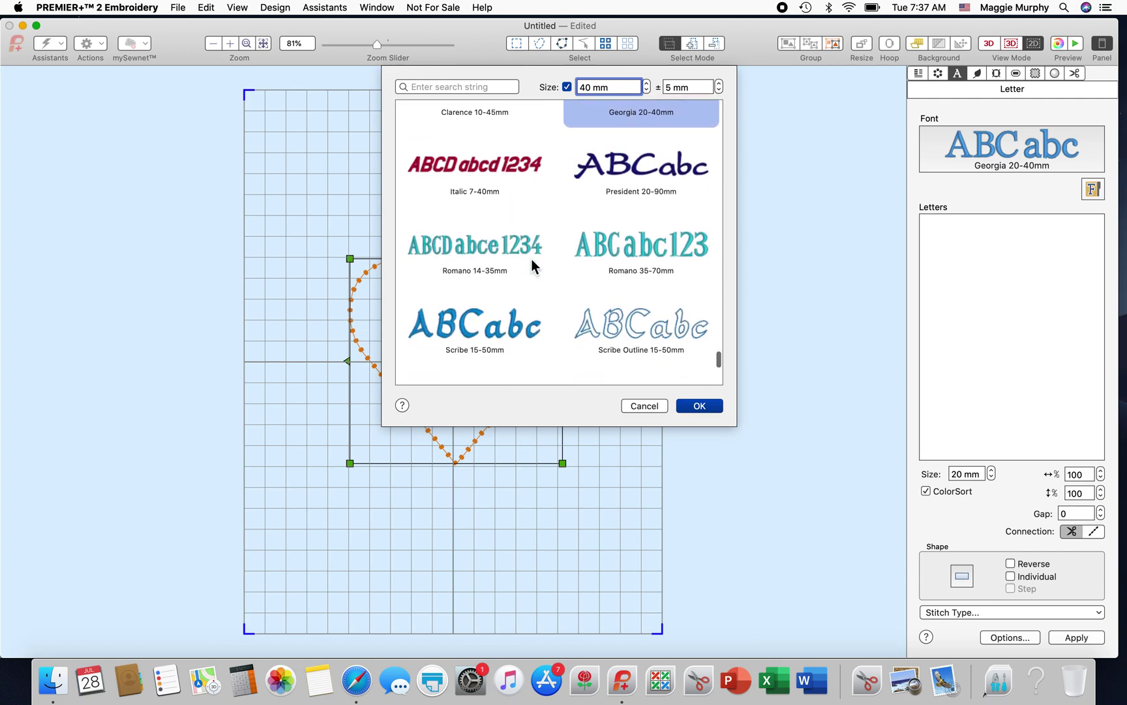
{"action": "scroll", "coordinate": [532, 259], "scroll_direction": "down", "scroll_amount": 3}
{"action": "left_click", "coordinate": [465, 189]}
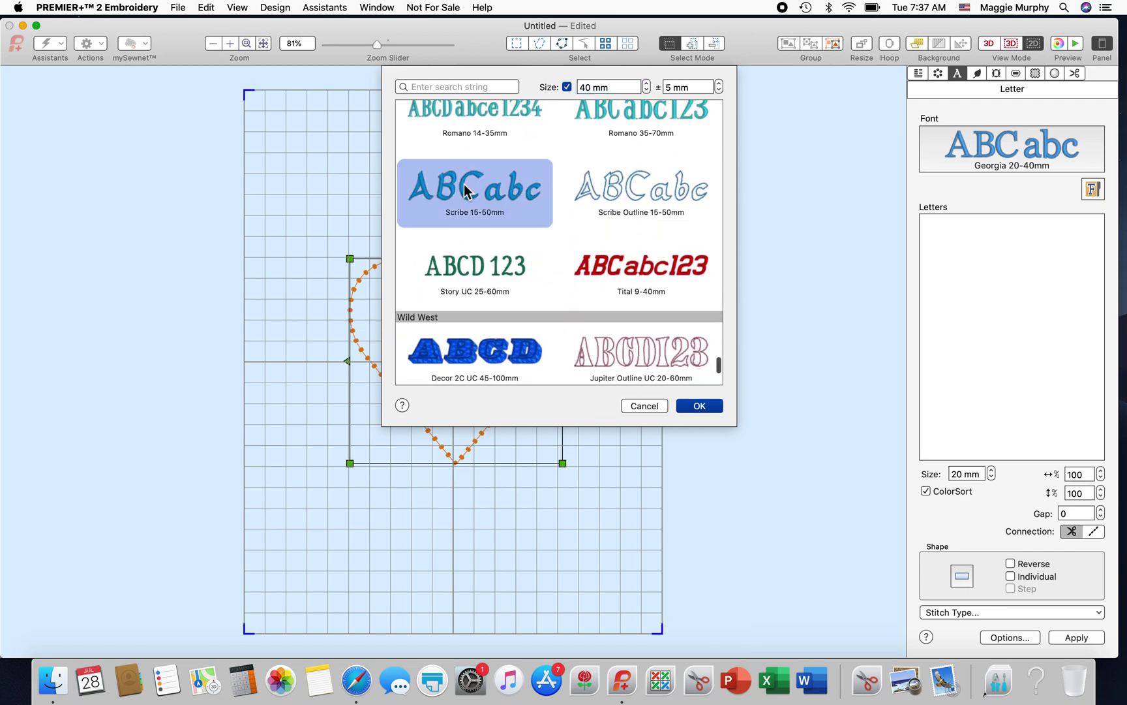
{"action": "left_click", "coordinate": [698, 406]}
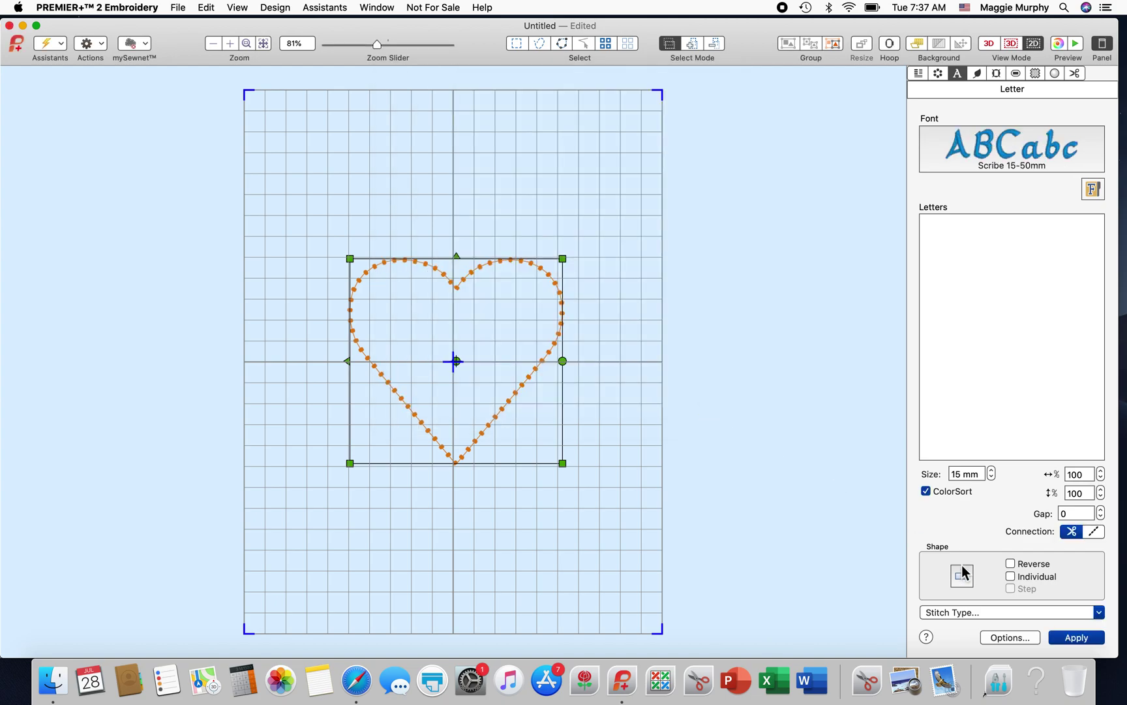
- Set the letter size to 40 mm and pick the Free Sculpt shape
{"action": "double_click", "coordinate": [956, 474]}
{"action": "type", "text": "40"}
{"action": "key", "text": "Return"}
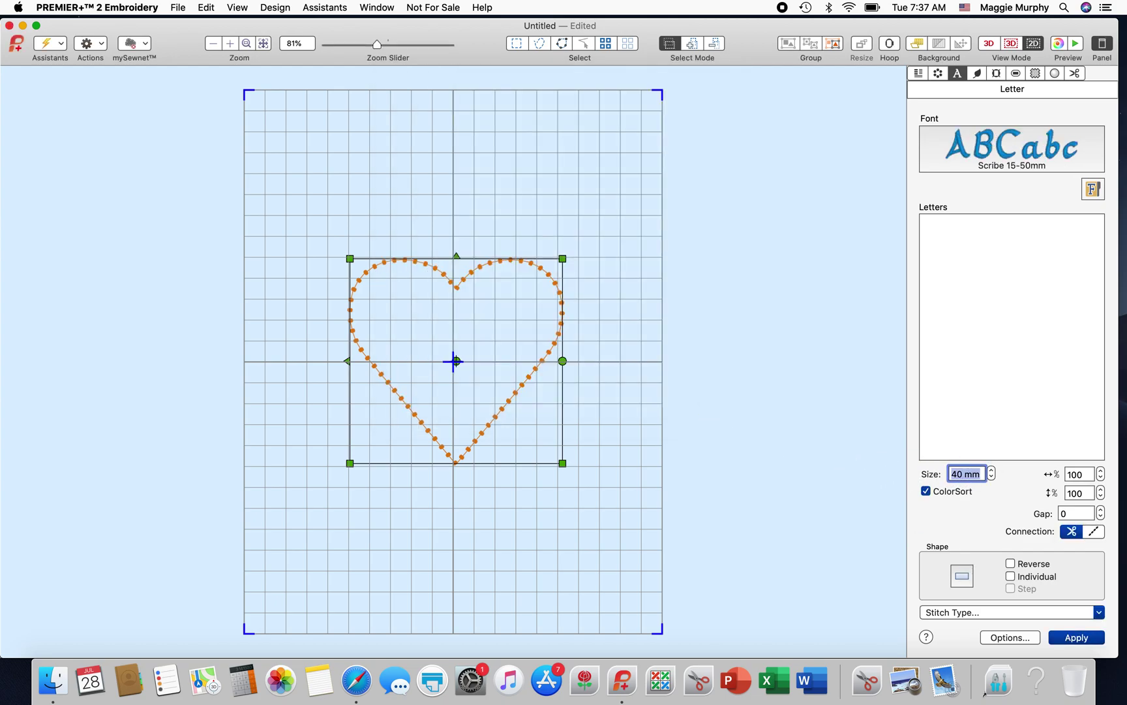
{"action": "left_click", "coordinate": [963, 576]}
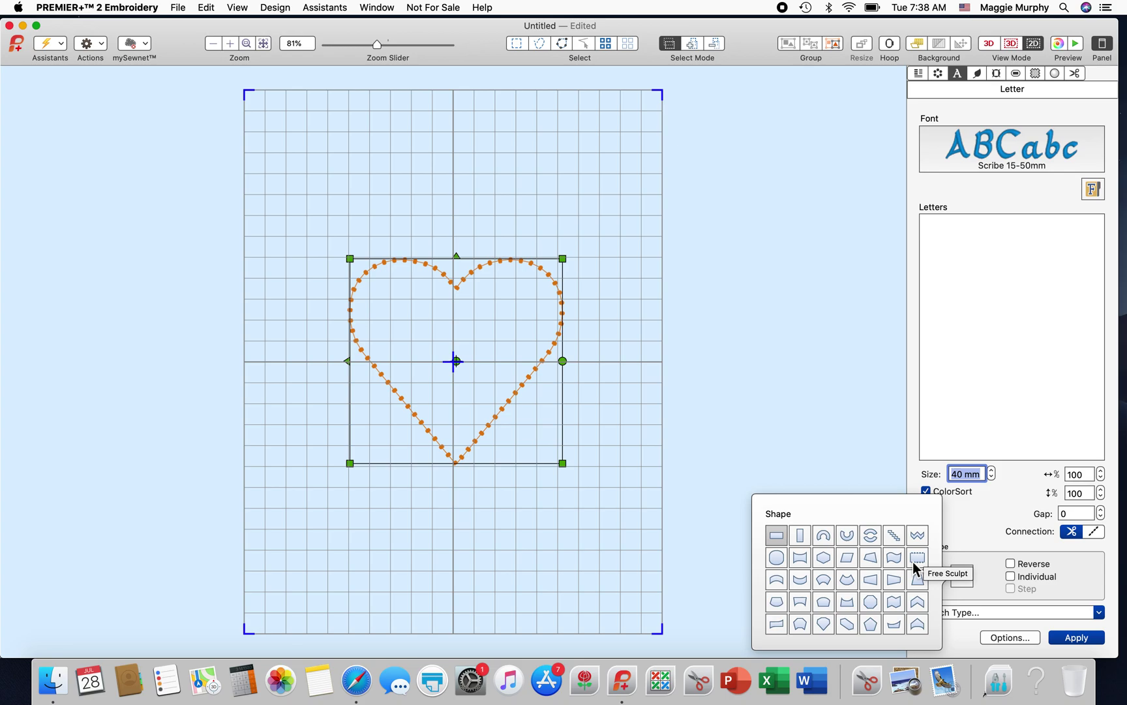
{"action": "left_click", "coordinate": [914, 563]}
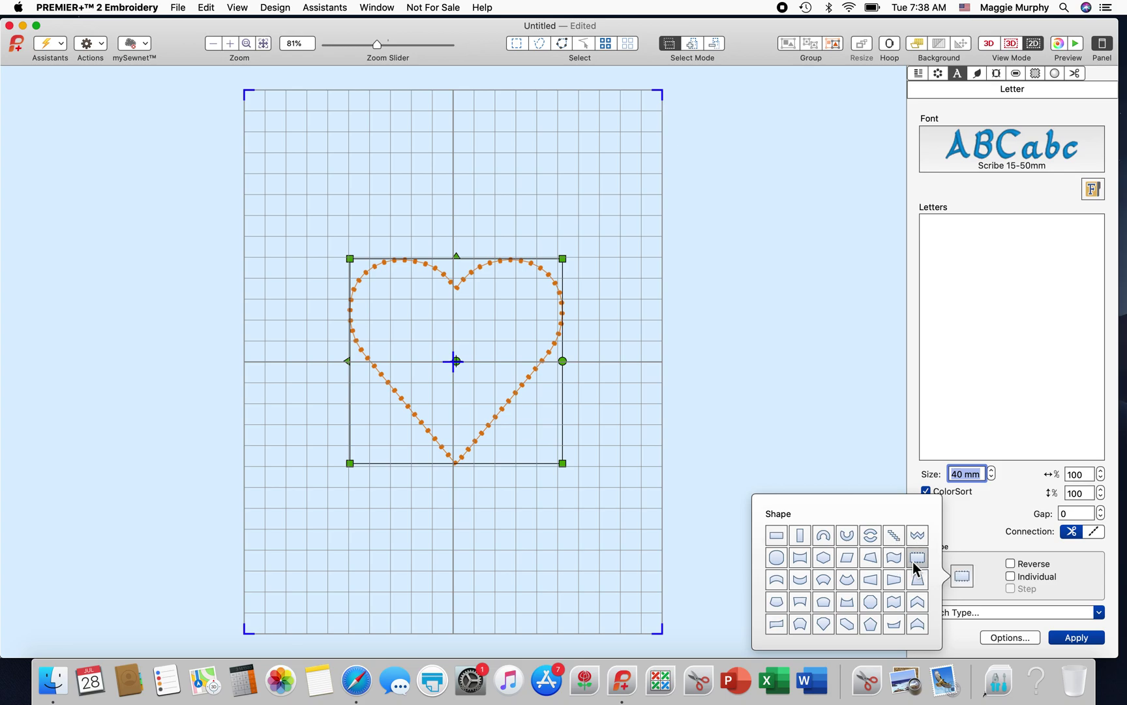
- Enter the word LOVE and apply the lettering to the hoop
{"action": "left_click", "coordinate": [985, 299]}
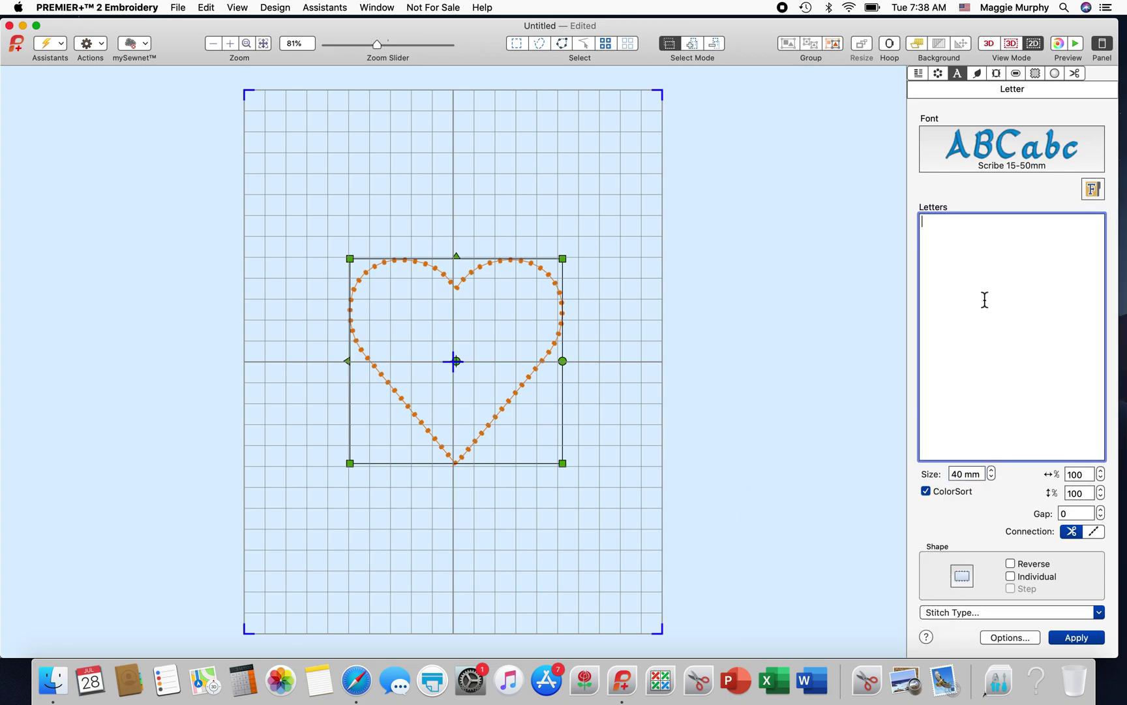
{"action": "type", "text": "LOVE"}
{"action": "left_click", "coordinate": [1077, 637]}
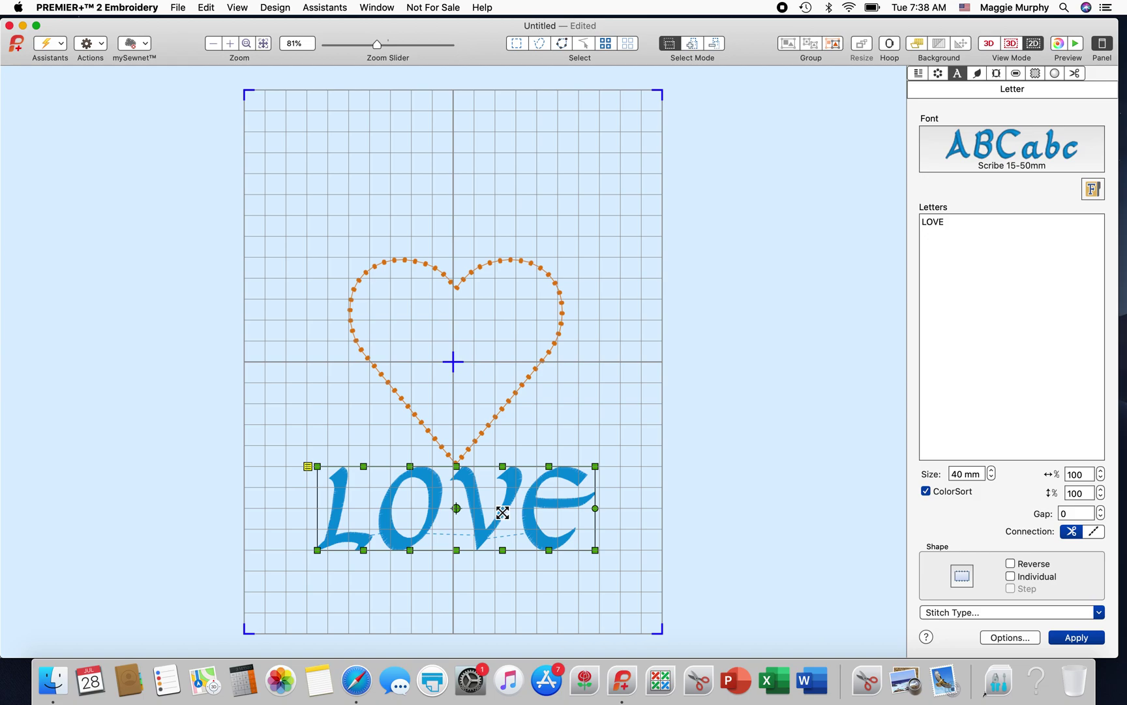
- Move LOVE onto the heart, pull its bottom to the tip and stretch the left side up
{"action": "left_click_drag", "start_coordinate": [499, 508], "coordinate": [499, 333]}
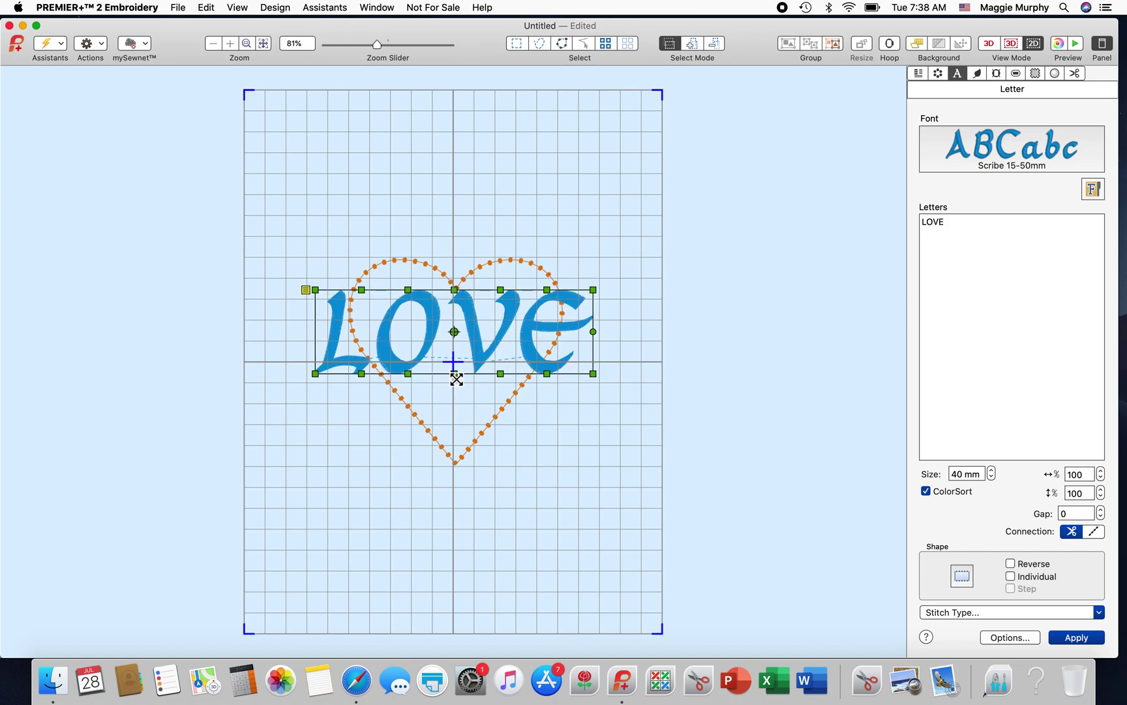
{"action": "left_click_drag", "start_coordinate": [454, 378], "coordinate": [456, 460]}
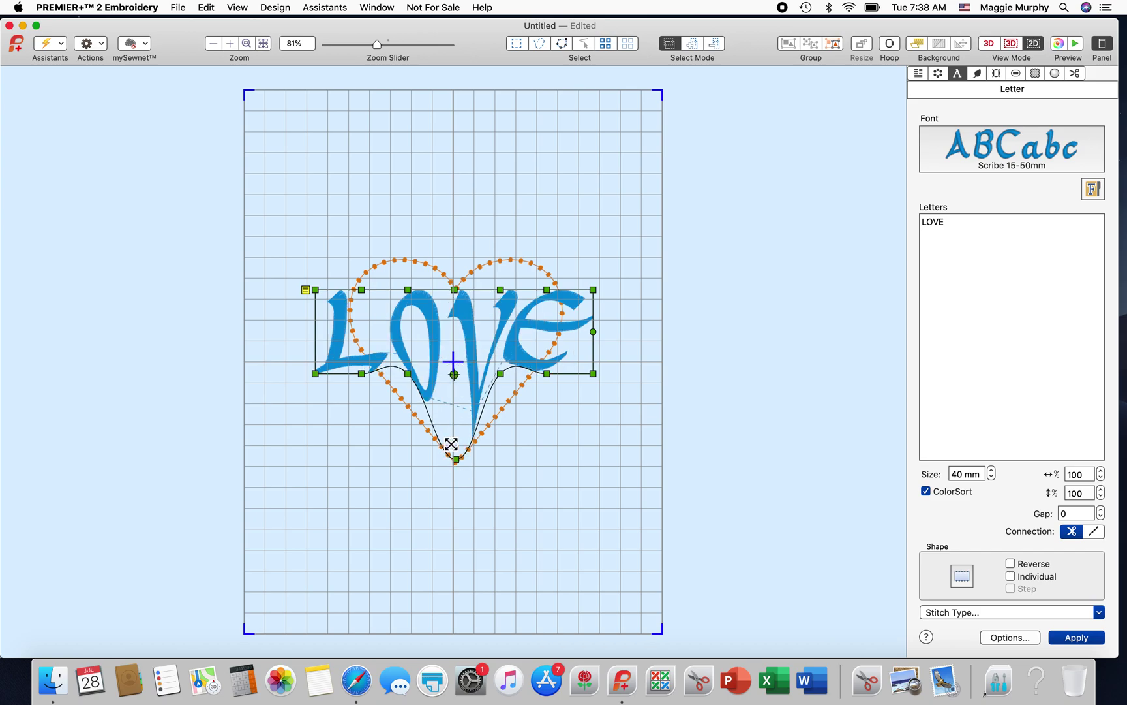
{"action": "left_click_drag", "start_coordinate": [409, 376], "coordinate": [358, 339]}
{"action": "left_click_drag", "start_coordinate": [315, 289], "coordinate": [483, 267]}
- Reselect LOVE and fit its top-right and lower-right outline into the heart toward the tip
{"action": "left_click", "coordinate": [544, 291]}
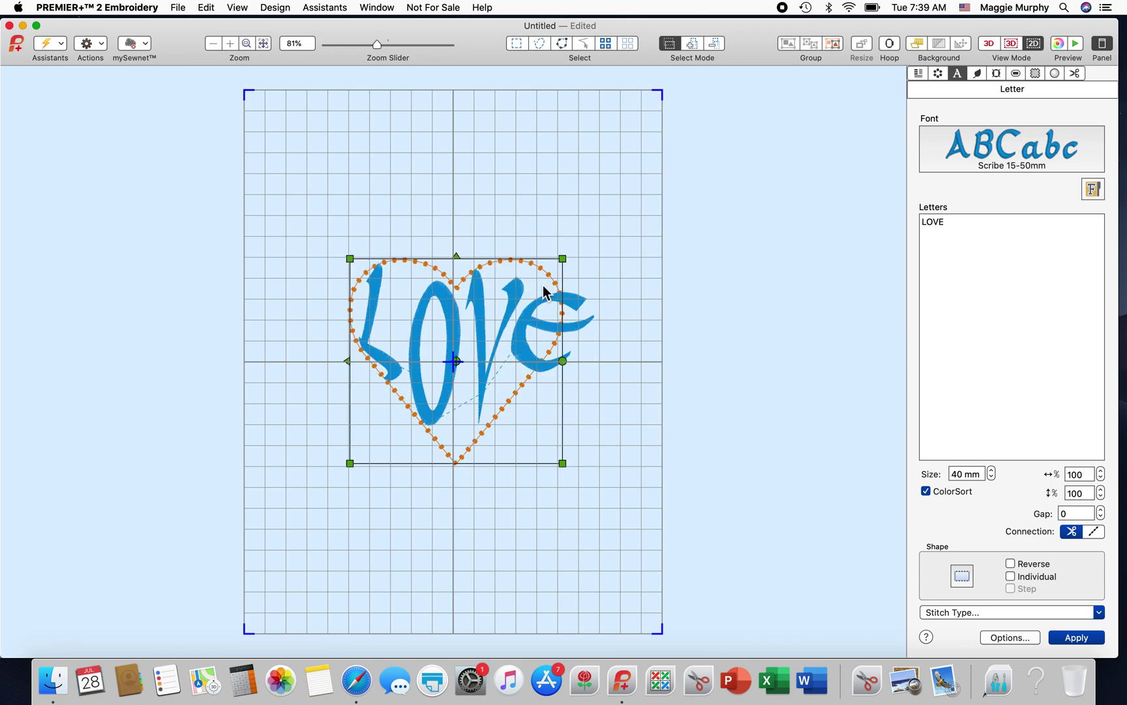
{"action": "left_click", "coordinate": [576, 306]}
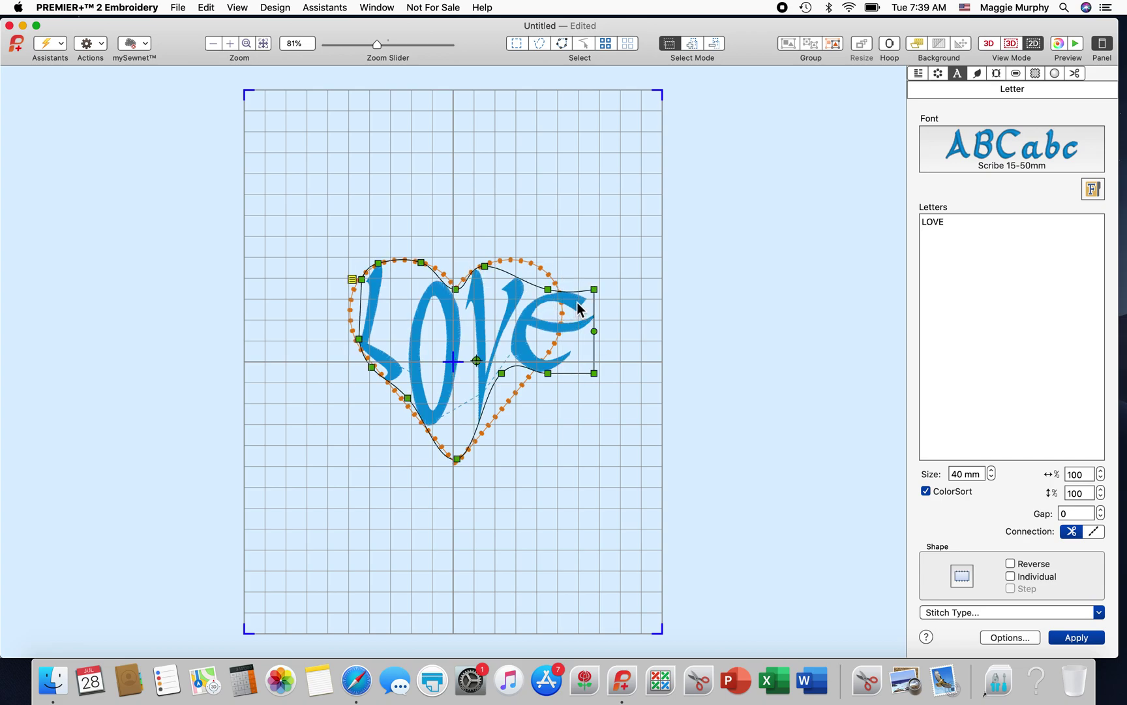
{"action": "left_click_drag", "start_coordinate": [549, 291], "coordinate": [534, 268]}
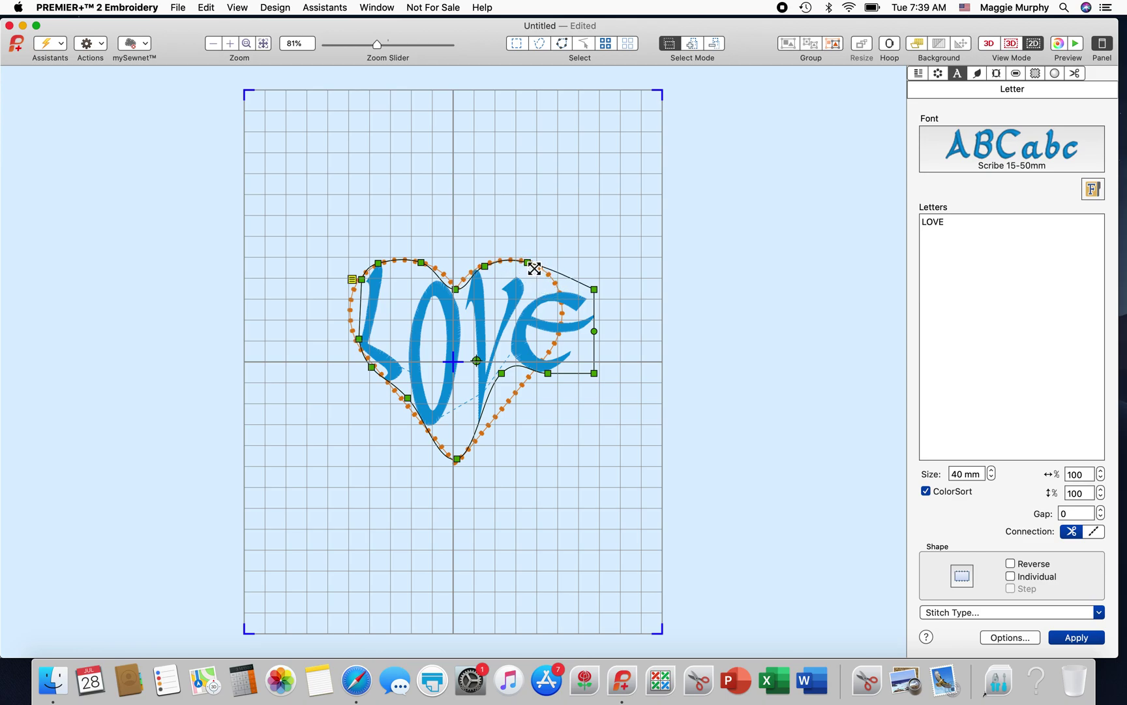
{"action": "left_click_drag", "start_coordinate": [593, 289], "coordinate": [560, 285]}
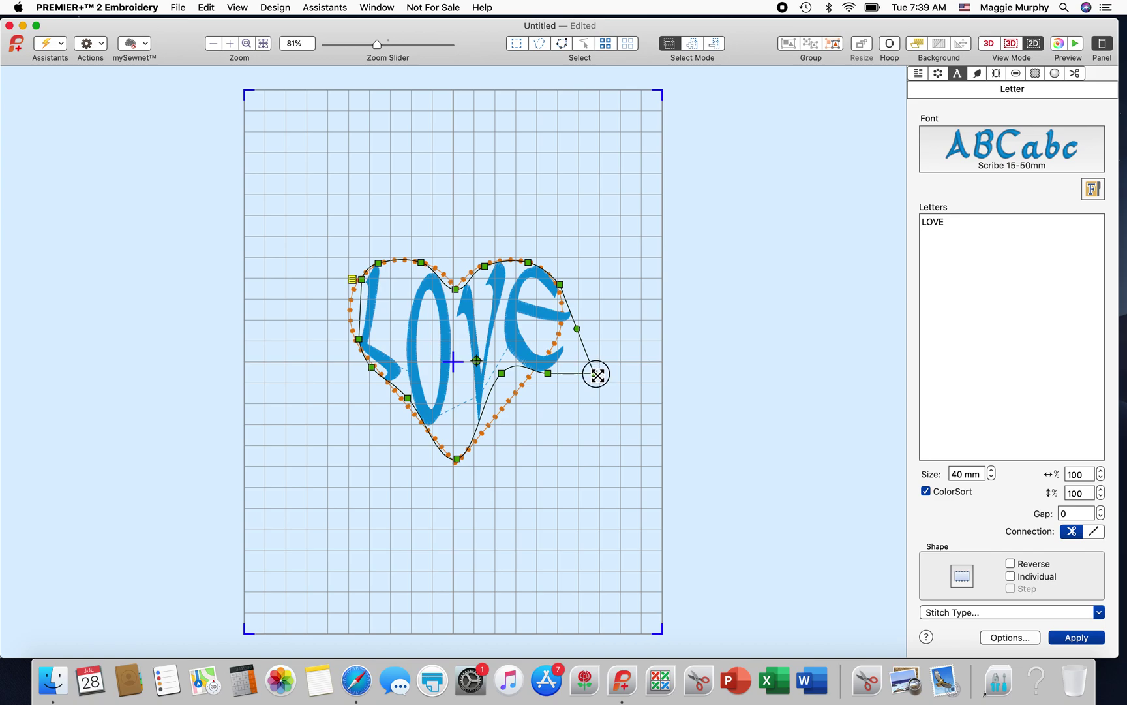
{"action": "left_click_drag", "start_coordinate": [597, 375], "coordinate": [554, 363]}
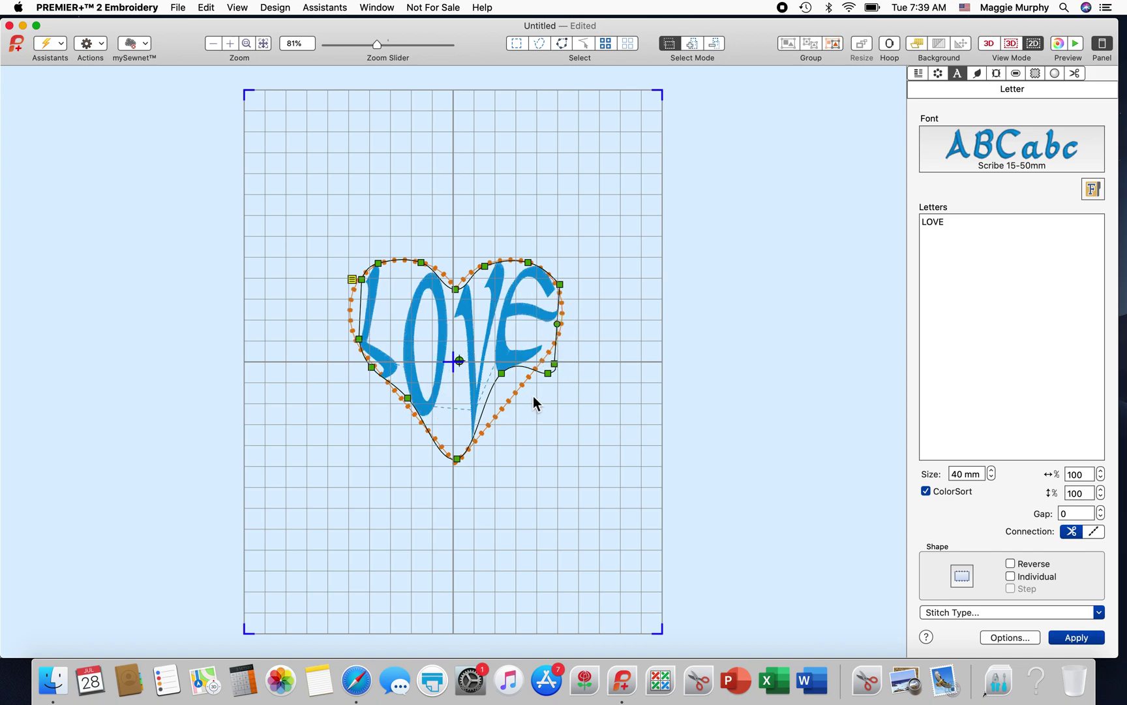
{"action": "left_click_drag", "start_coordinate": [546, 373], "coordinate": [492, 419]}
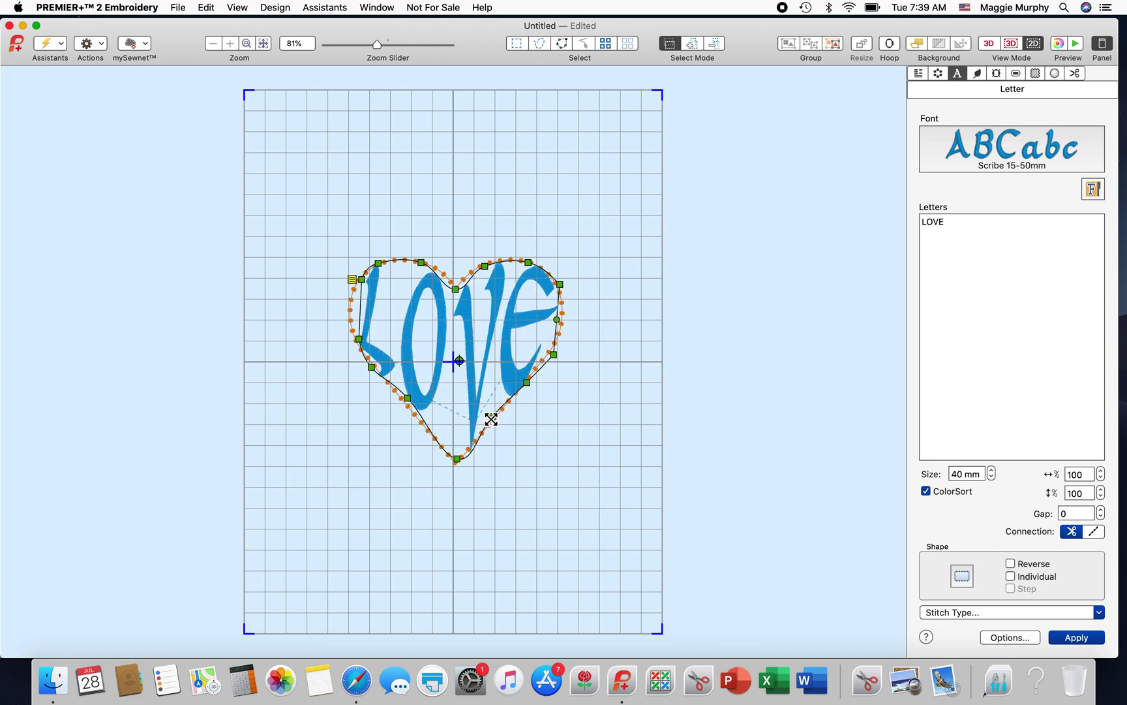
{"action": "left_click_drag", "start_coordinate": [491, 418], "coordinate": [476, 440]}
- Fine-tune the right edge and align the bottom point with the heart's tip
{"action": "mouse_move", "coordinate": [553, 355]}
{"action": "left_mouse_down"}
{"action": "mouse_move", "coordinate": [534, 369]}
{"action": "mouse_move", "coordinate": [558, 349]}
{"action": "left_mouse_up"}
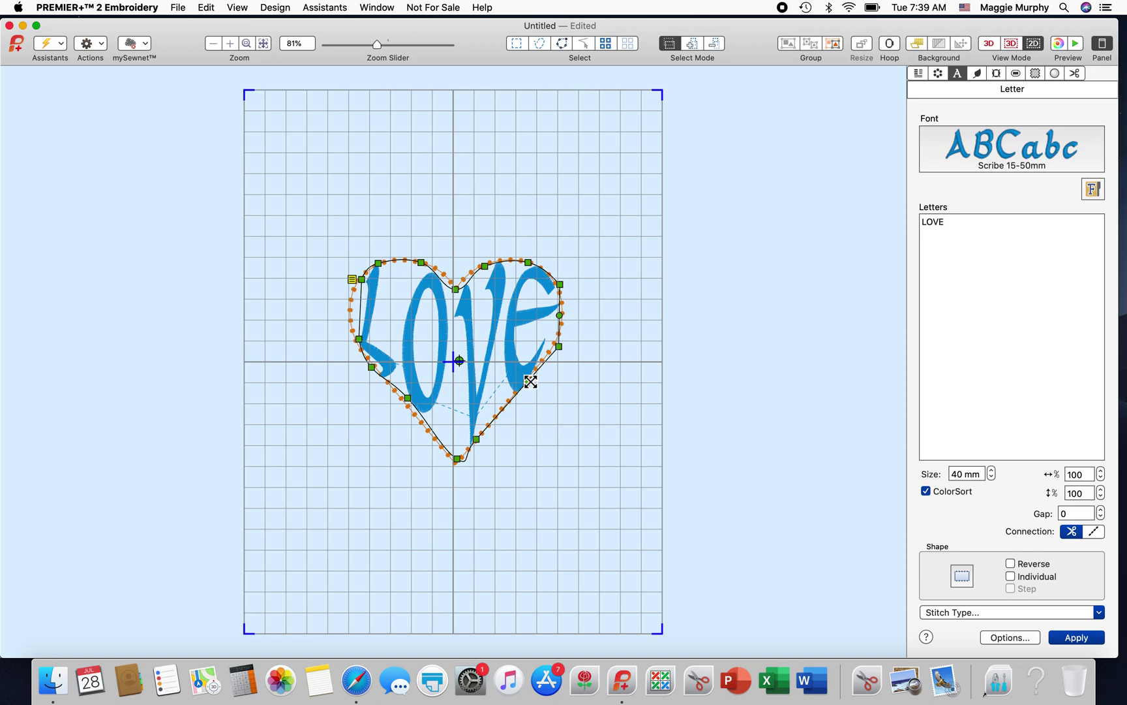
{"action": "left_click_drag", "start_coordinate": [481, 437], "coordinate": [500, 412]}
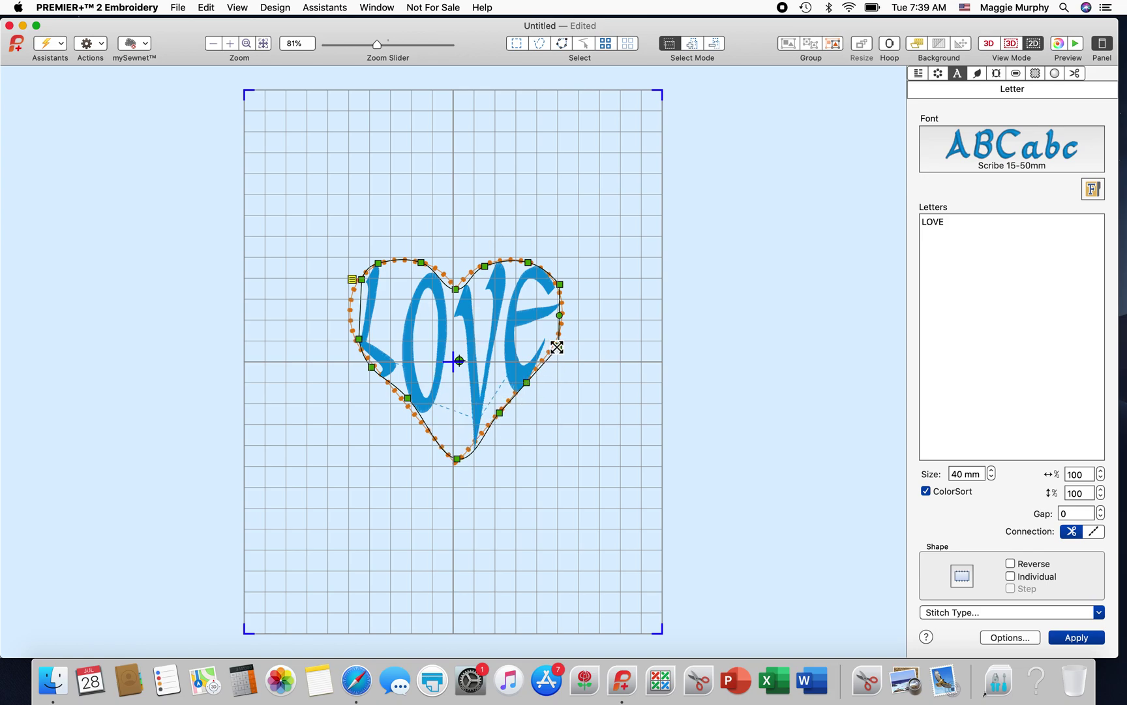
{"action": "left_click_drag", "start_coordinate": [558, 348], "coordinate": [555, 346]}
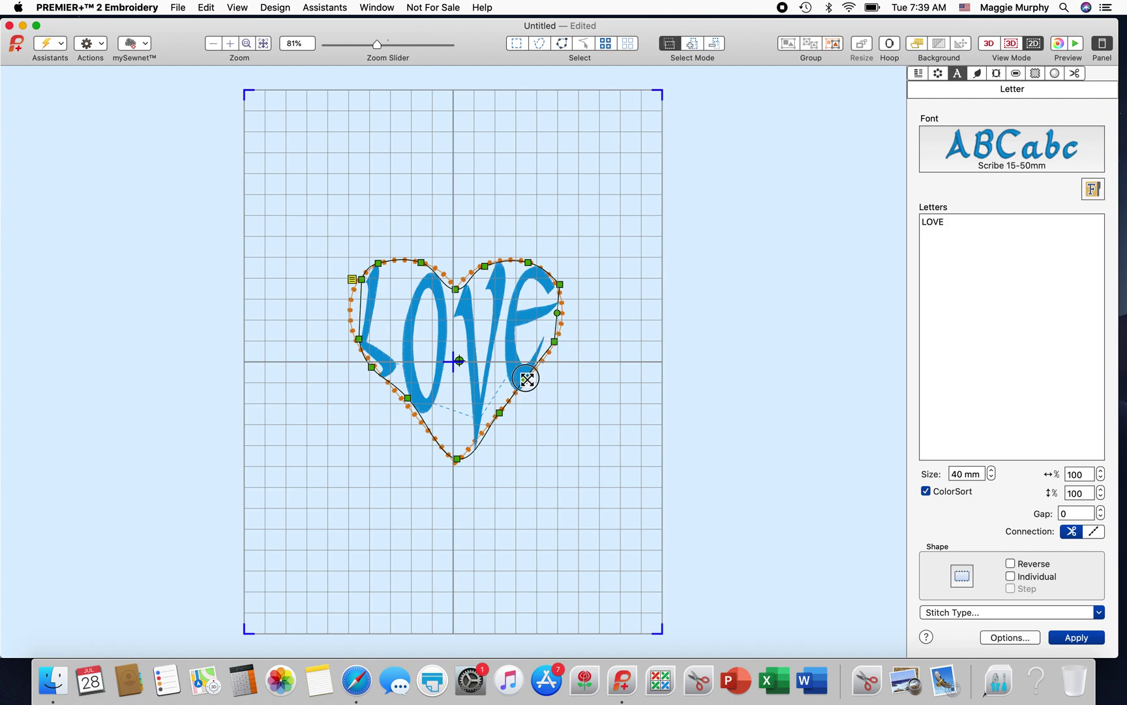
{"action": "left_click_drag", "start_coordinate": [497, 412], "coordinate": [496, 409]}
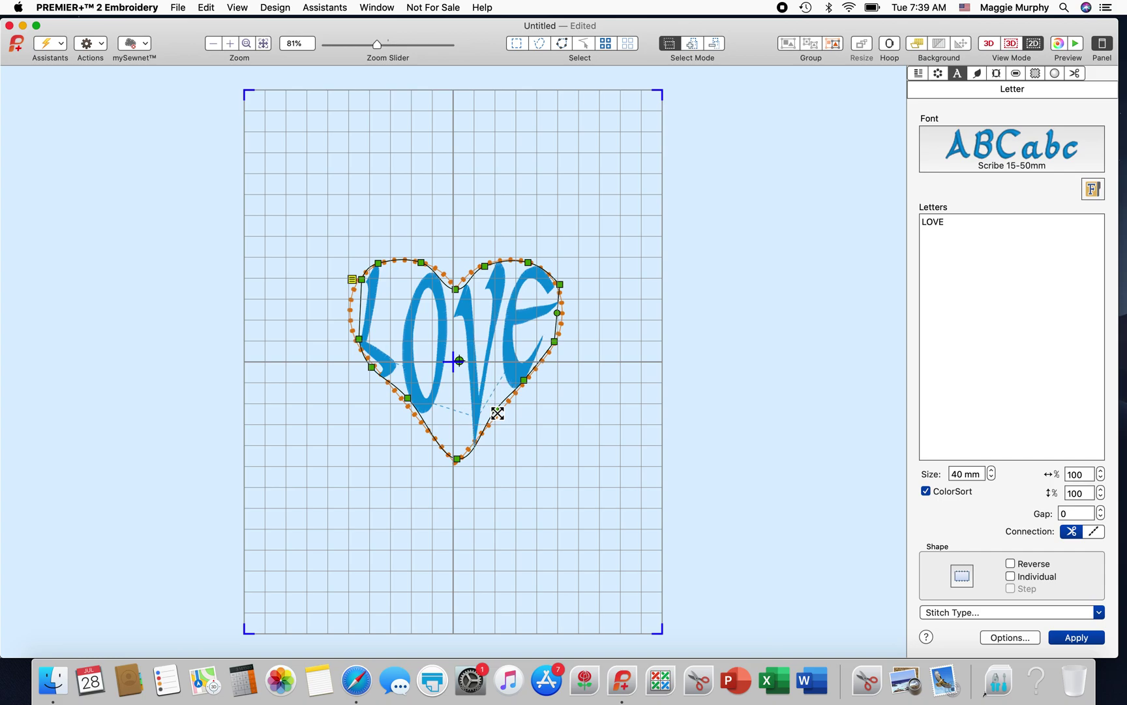
{"action": "left_click_drag", "start_coordinate": [461, 451], "coordinate": [458, 454]}
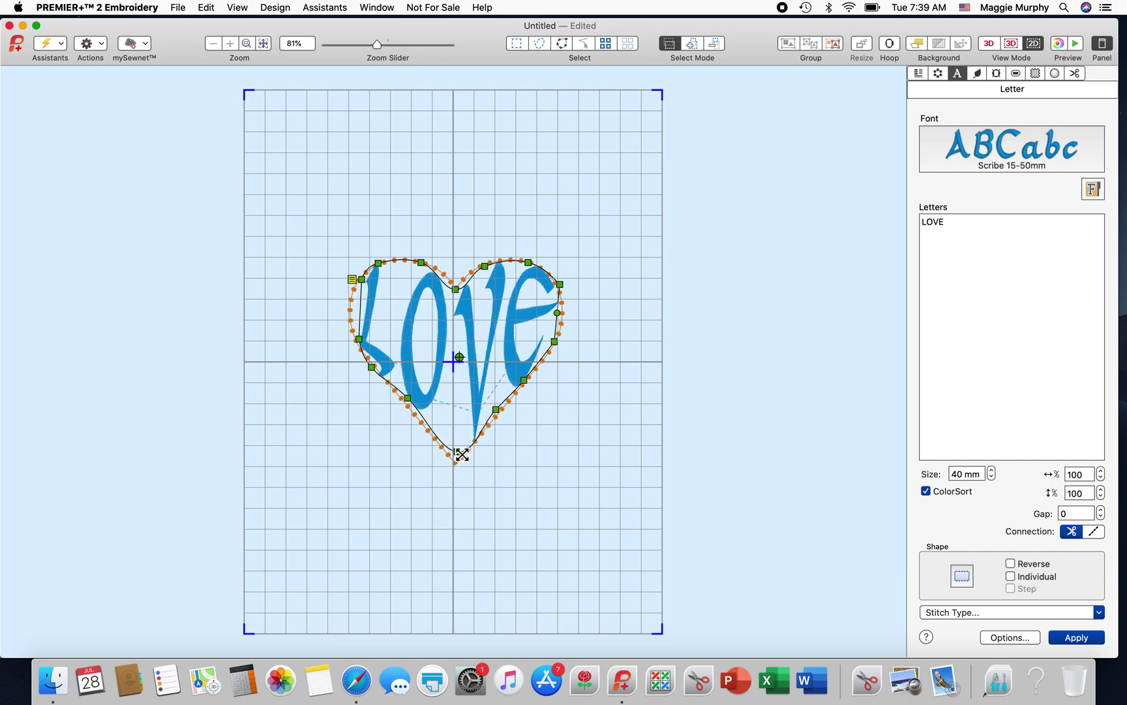
- Fit the lower-left outline, the L's side and both top lobes to the heart outline
{"action": "left_click_drag", "start_coordinate": [411, 401], "coordinate": [421, 413]}
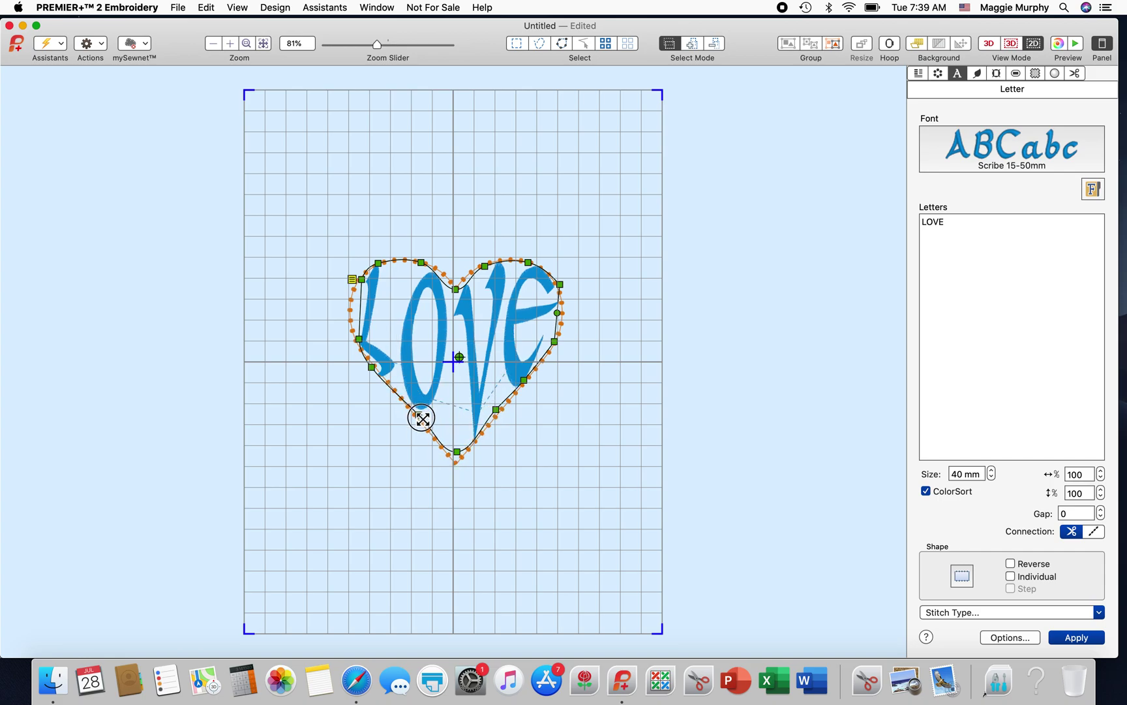
{"action": "left_click_drag", "start_coordinate": [373, 368], "coordinate": [390, 379]}
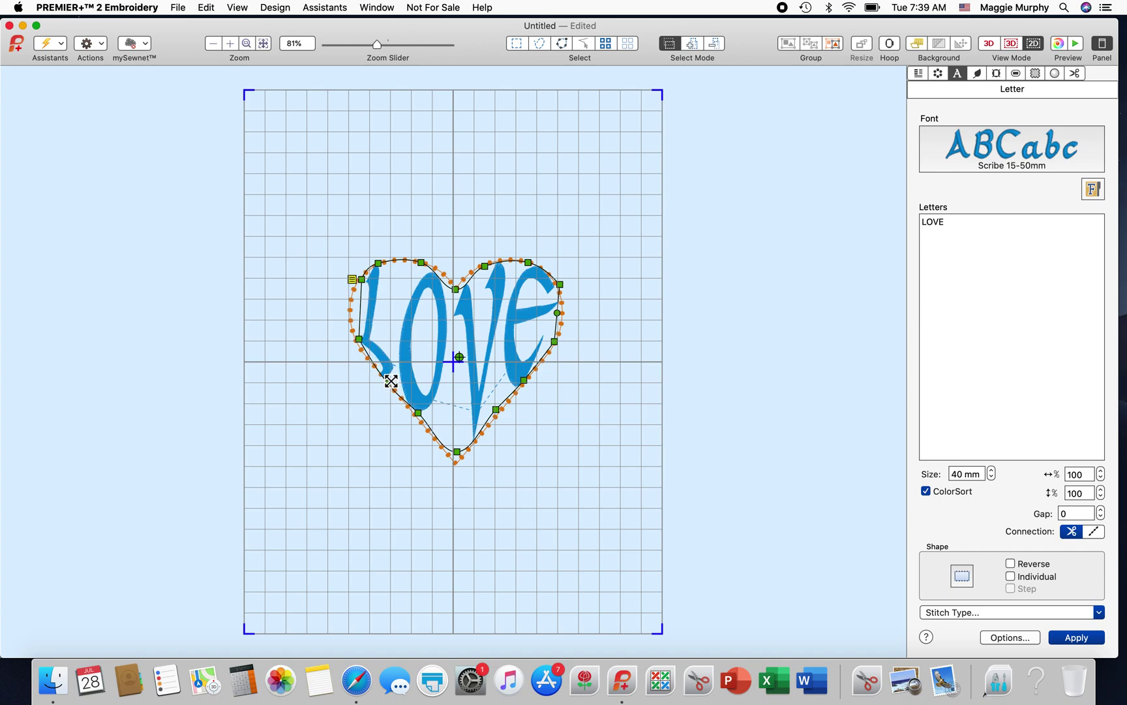
{"action": "left_click_drag", "start_coordinate": [359, 338], "coordinate": [369, 347]}
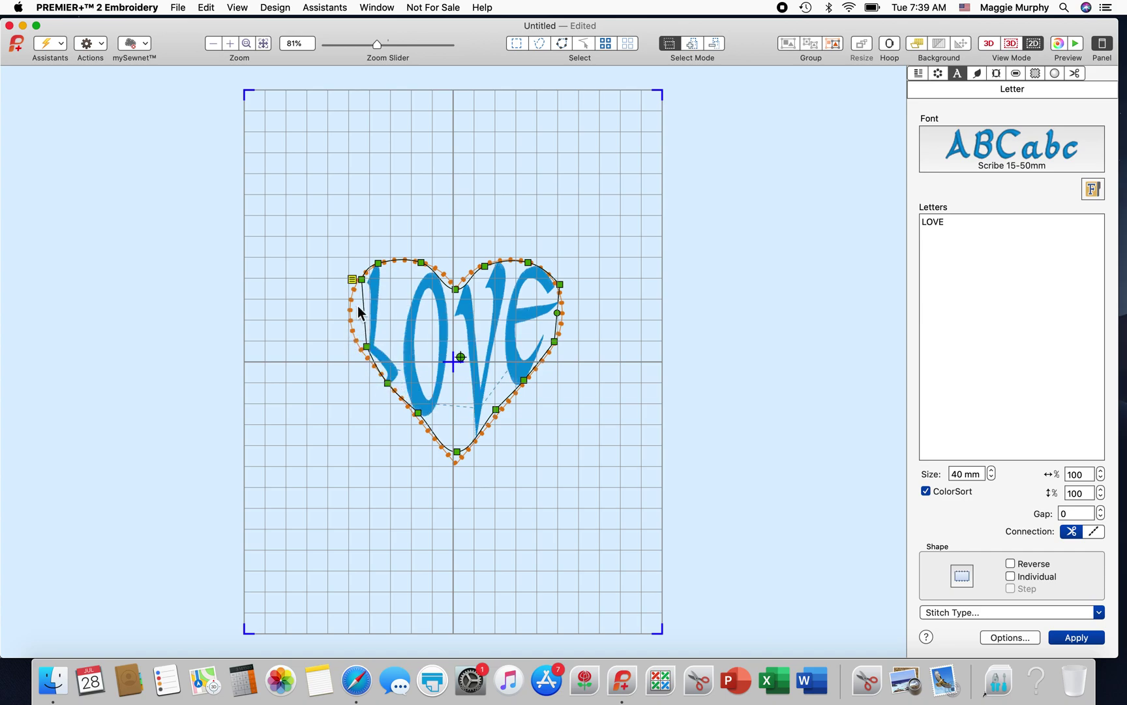
{"action": "left_click", "coordinate": [357, 339]}
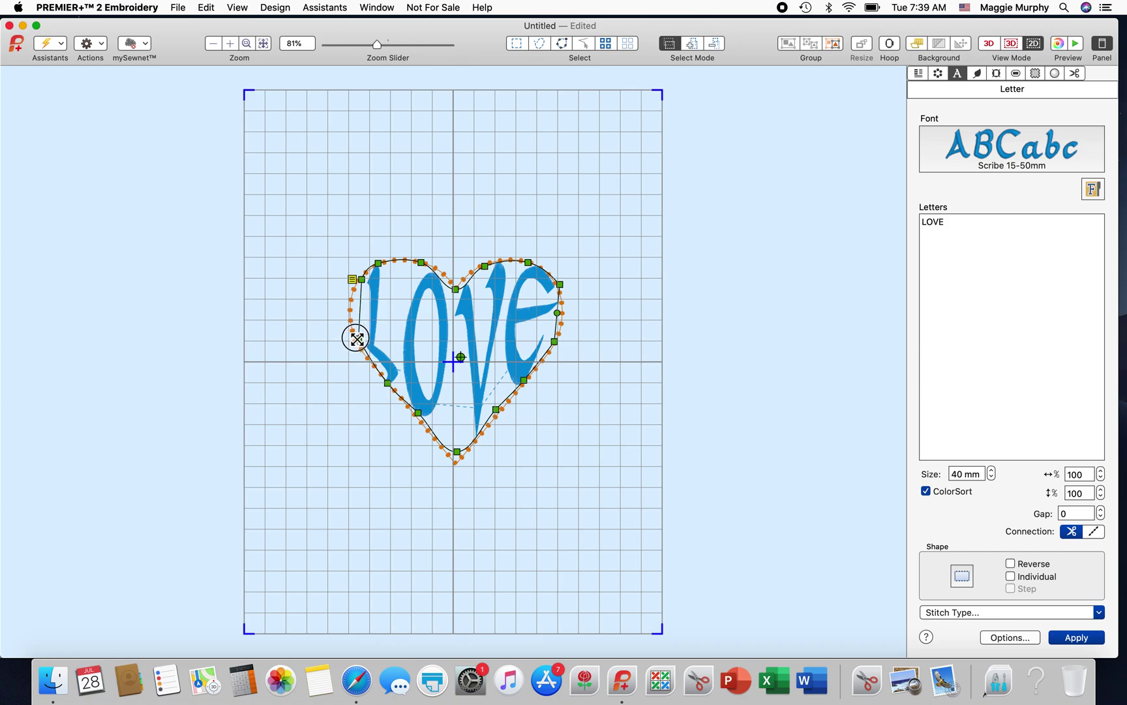
{"action": "left_click_drag", "start_coordinate": [423, 265], "coordinate": [380, 268]}
{"action": "left_click_drag", "start_coordinate": [485, 264], "coordinate": [559, 285]}
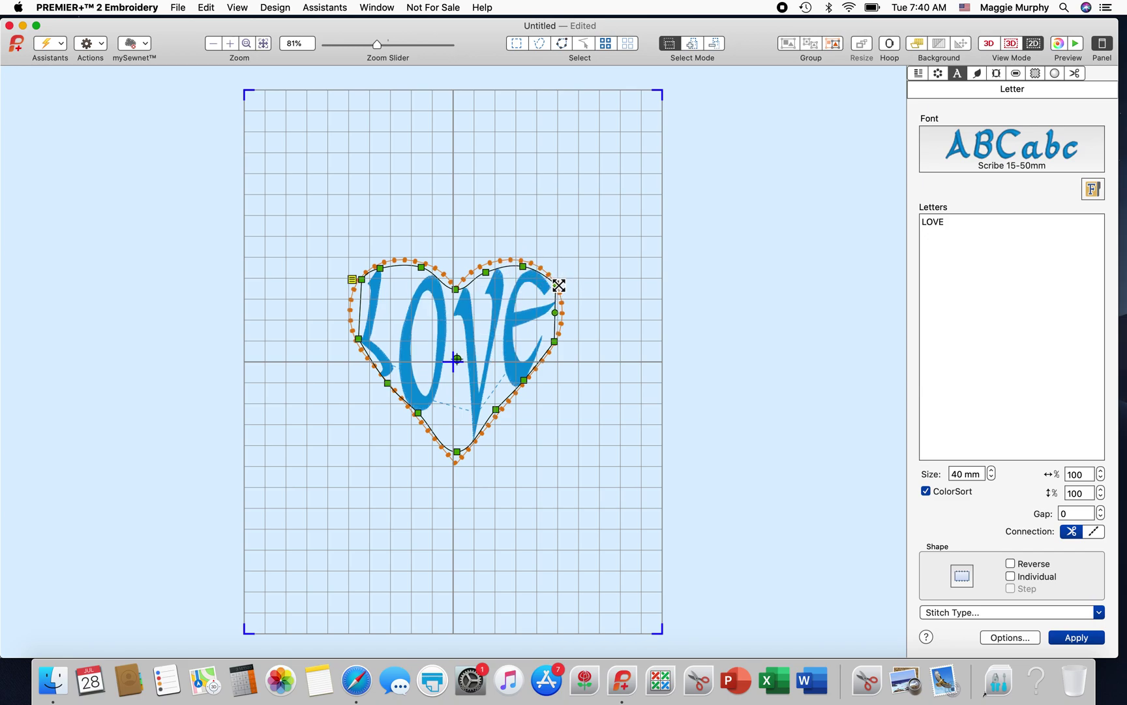